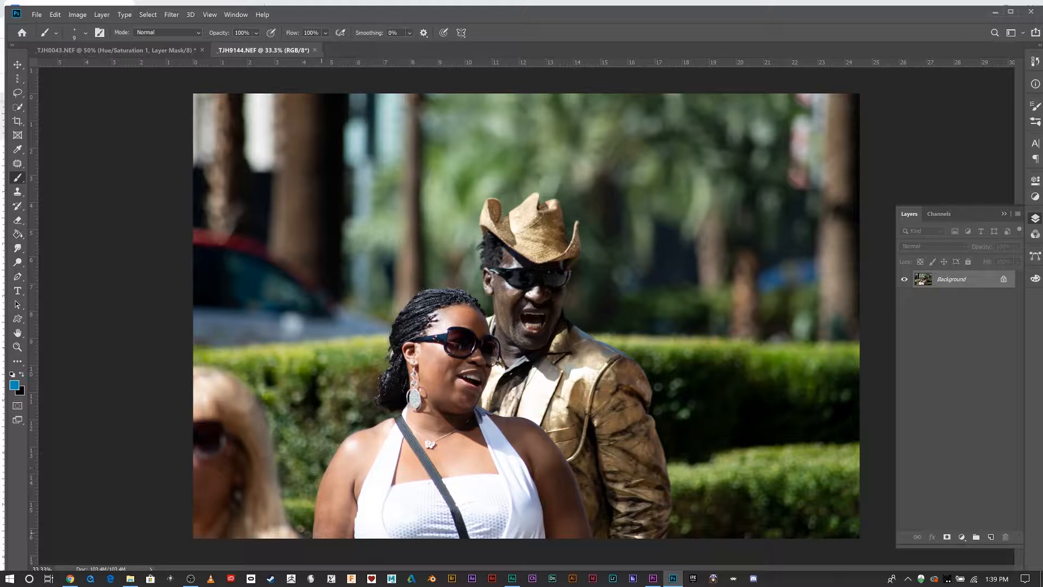
{"action": "left_click", "coordinate": [18, 107]}
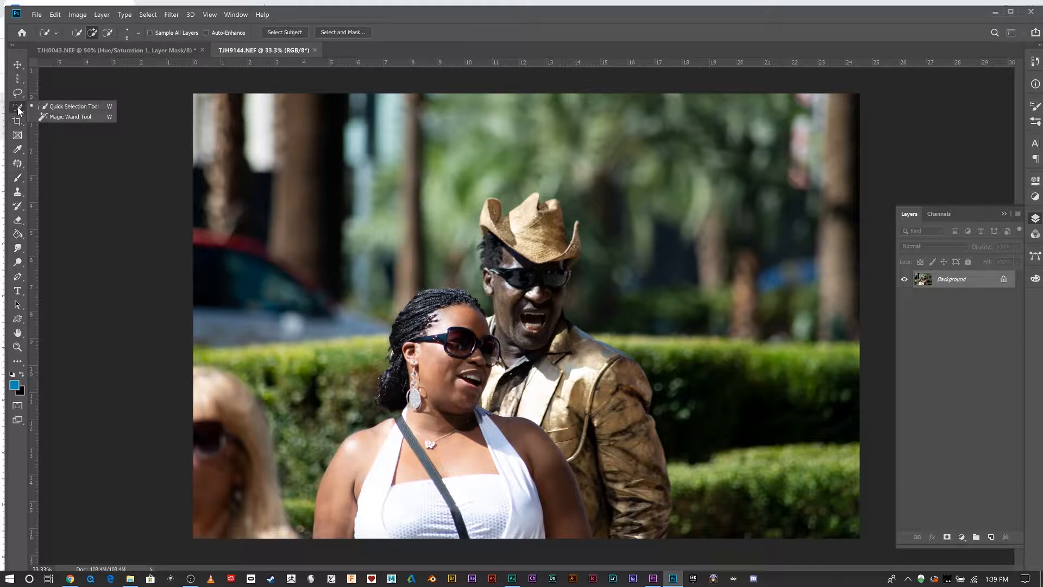
{"action": "left_click", "coordinate": [18, 163]}
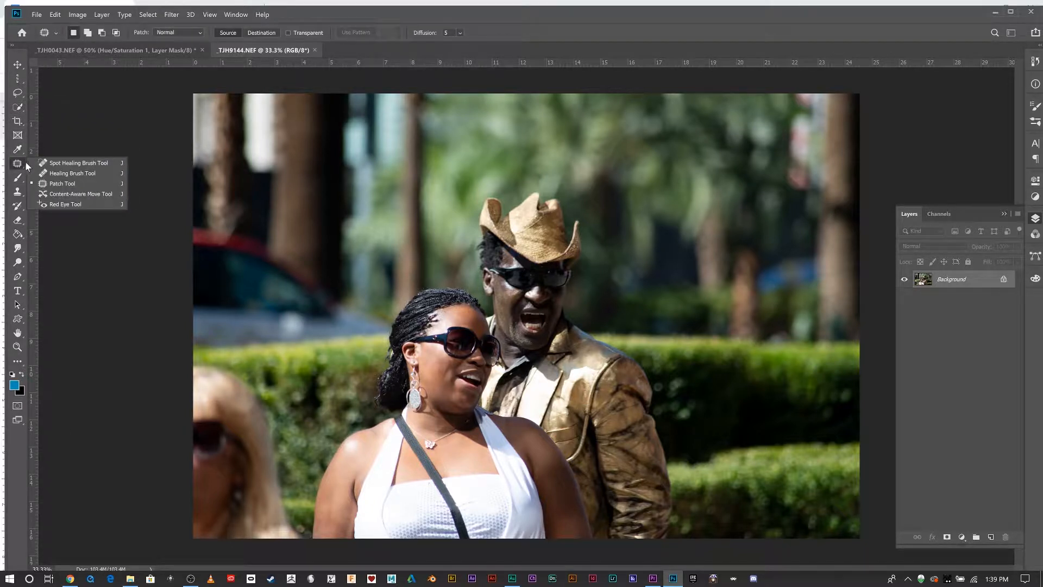
{"action": "left_click", "coordinate": [60, 163]}
{"action": "right_click", "coordinate": [17, 163]}
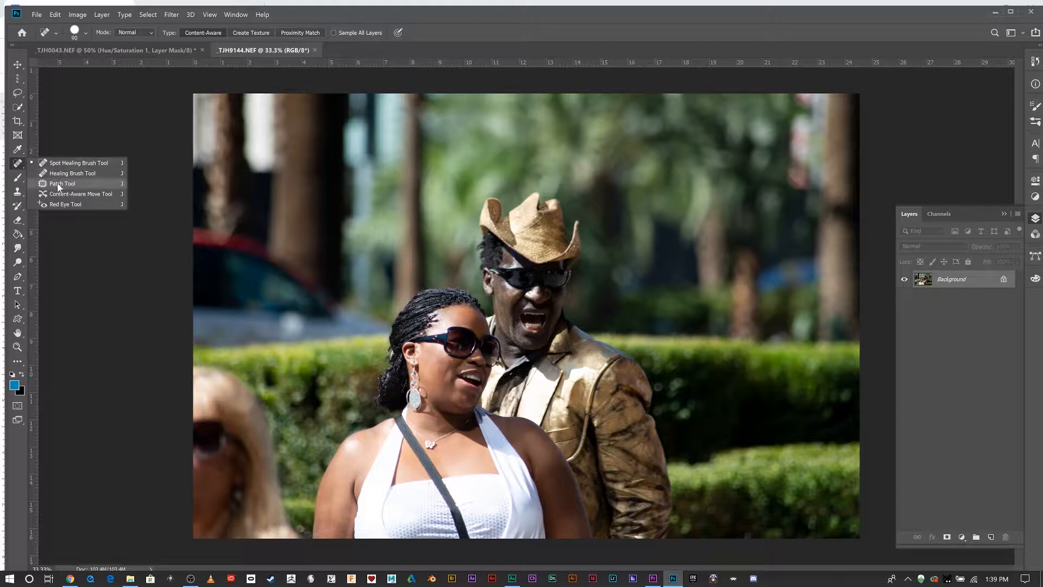
{"action": "left_click", "coordinate": [49, 186]}
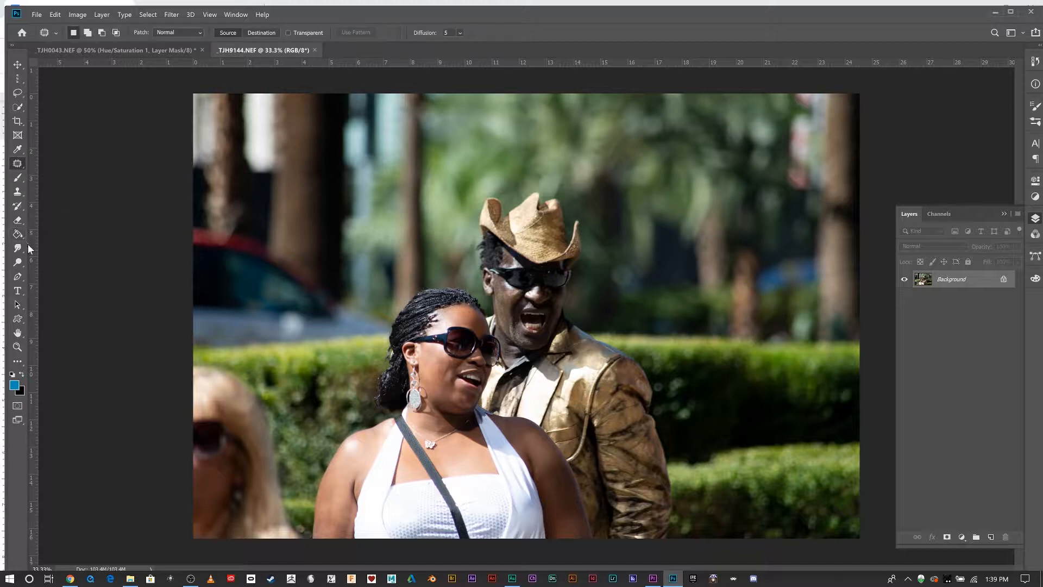
{"action": "left_click", "coordinate": [19, 191]}
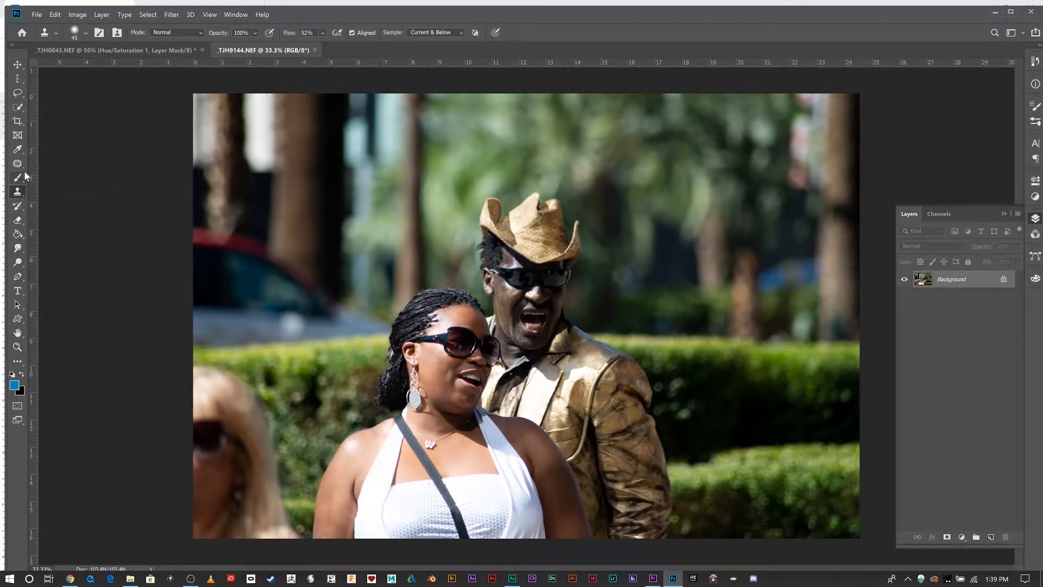
{"action": "left_click", "coordinate": [19, 164]}
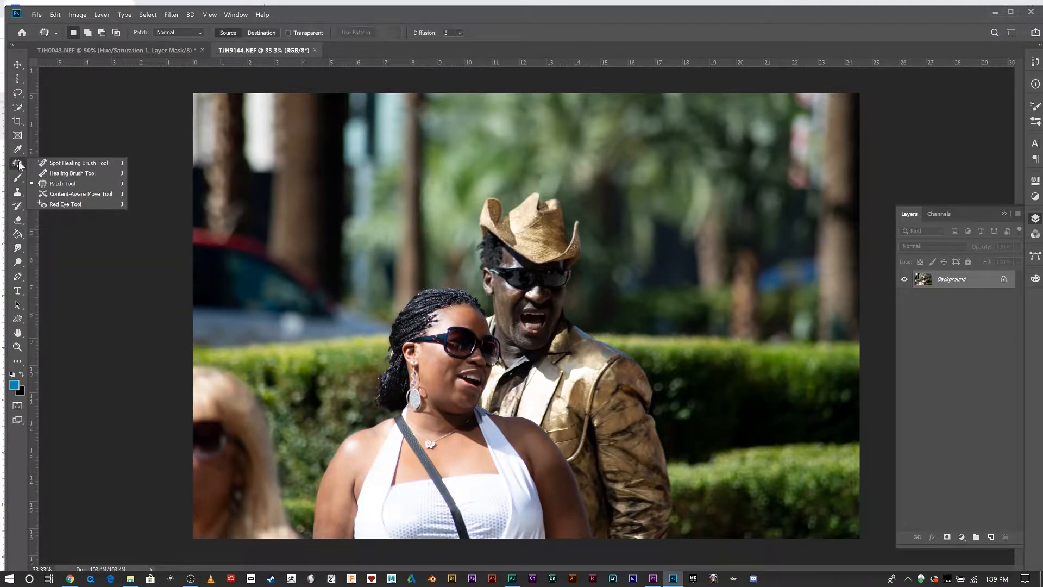
Enlarge the Spot Healing Brush and paint over the blonde woman at the left edge of the photo.
{"action": "left_click", "coordinate": [66, 165]}
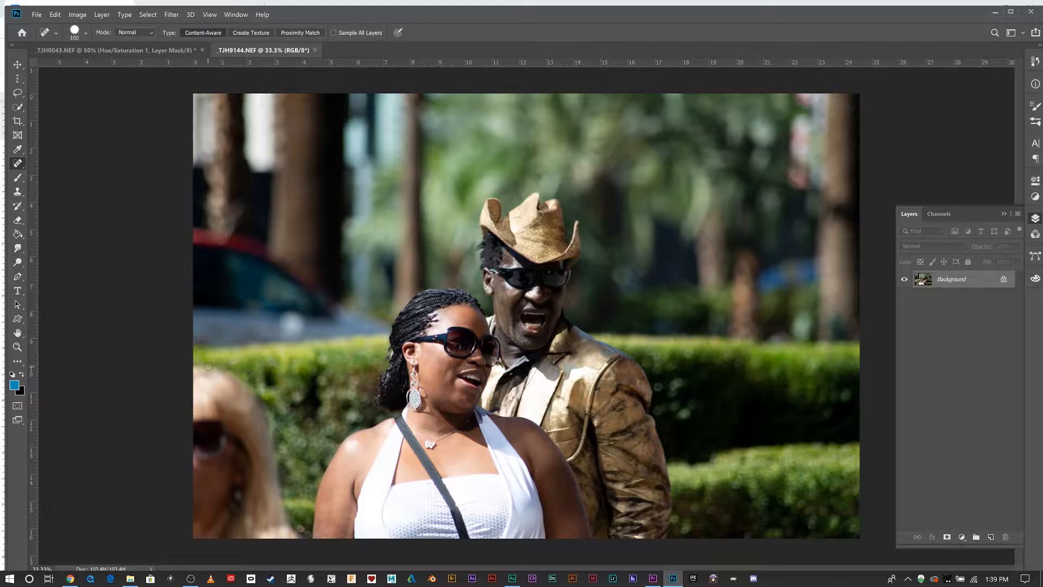
{"action": "key", "text": "bracketright"}
{"action": "key", "text": "bracketright"}
{"action": "key", "text": "bracketright"}
{"action": "key", "text": "bracketright"}
{"action": "key", "text": "bracketright"}
{"action": "mouse_move", "coordinate": [201, 372]}
{"action": "left_mouse_down"}
{"action": "mouse_move", "coordinate": [239, 383]}
{"action": "mouse_move", "coordinate": [286, 529]}
{"action": "mouse_move", "coordinate": [220, 516]}
{"action": "left_mouse_up"}
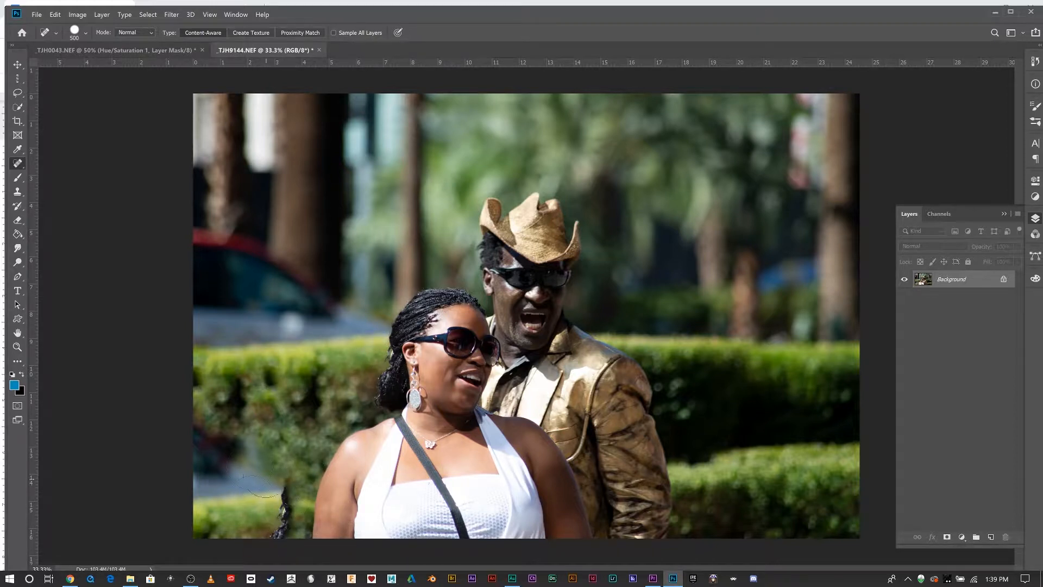
Add more healing strokes along the left edge and bottom, then undo the last three strokes.
{"action": "mouse_move", "coordinate": [269, 484]}
{"action": "left_mouse_down"}
{"action": "mouse_move", "coordinate": [268, 517]}
{"action": "mouse_move", "coordinate": [251, 519]}
{"action": "mouse_move", "coordinate": [237, 461]}
{"action": "mouse_move", "coordinate": [188, 431]}
{"action": "mouse_move", "coordinate": [248, 452]}
{"action": "mouse_move", "coordinate": [216, 460]}
{"action": "mouse_move", "coordinate": [229, 530]}
{"action": "mouse_move", "coordinate": [198, 511]}
{"action": "mouse_move", "coordinate": [207, 487]}
{"action": "mouse_move", "coordinate": [289, 547]}
{"action": "mouse_move", "coordinate": [270, 531]}
{"action": "left_mouse_up"}
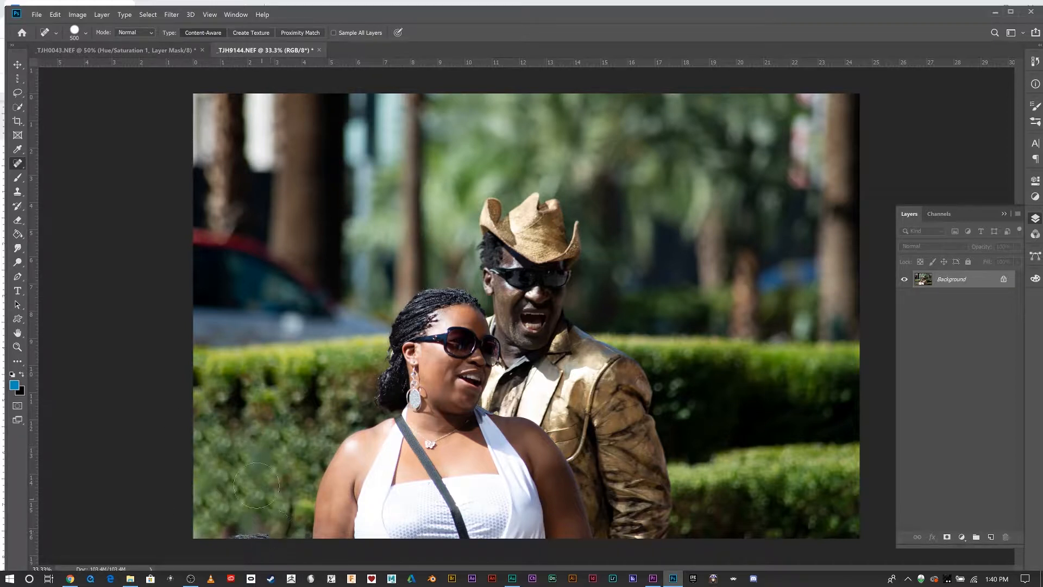
{"action": "mouse_move", "coordinate": [225, 399]}
{"action": "left_mouse_down"}
{"action": "mouse_move", "coordinate": [303, 385]}
{"action": "mouse_move", "coordinate": [305, 399]}
{"action": "left_mouse_up"}
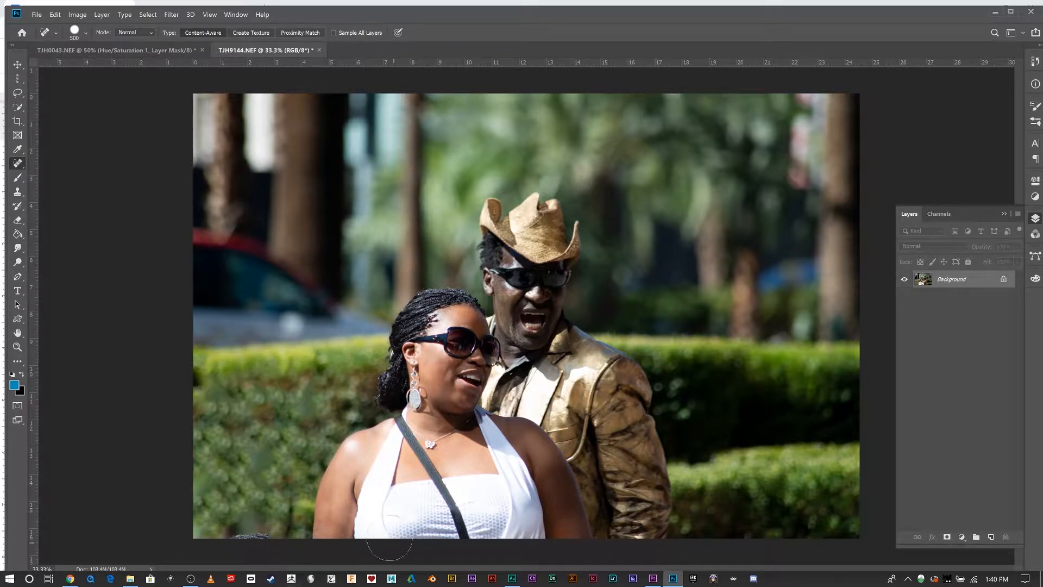
{"action": "left_click_drag", "start_coordinate": [271, 523], "coordinate": [228, 524]}
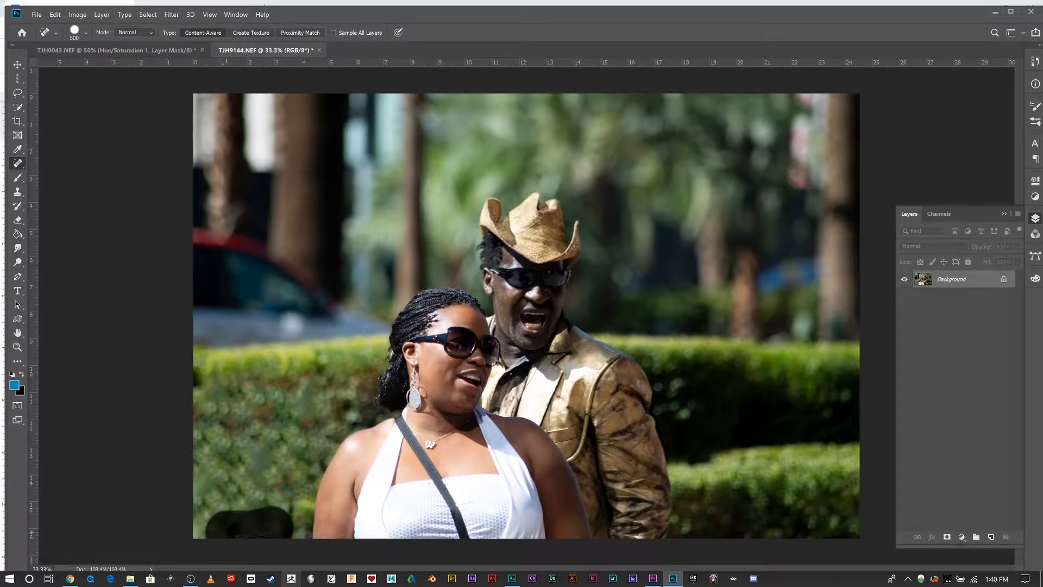
{"action": "key", "text": "ctrl+z"}
{"action": "key", "text": "ctrl+z"}
{"action": "key", "text": "ctrl+z"}
{"action": "key", "text": "ctrl+z"}
{"action": "key", "text": "ctrl+z"}
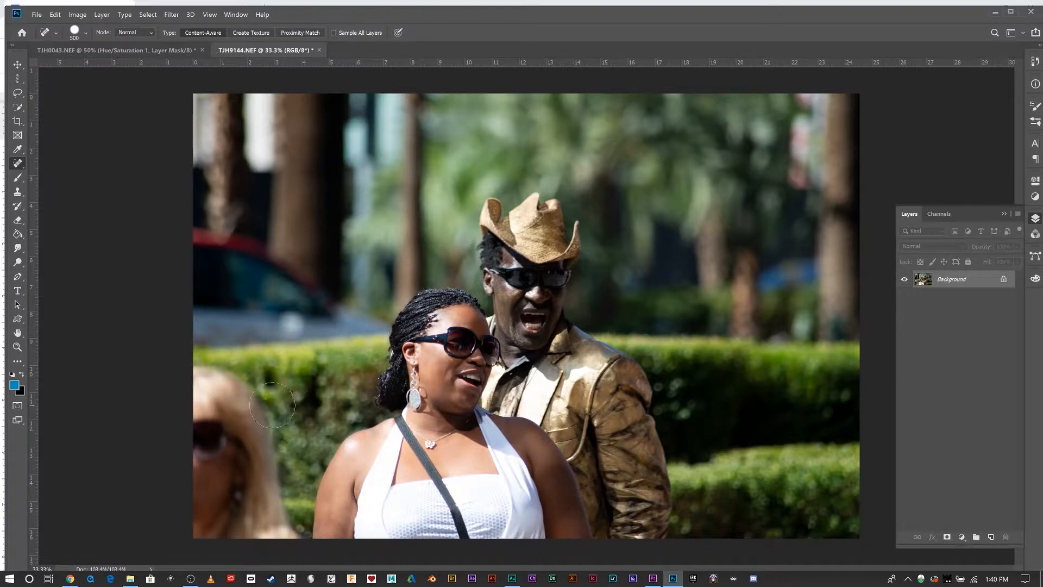
Spot-heal the hedge just left of the woman's head.
{"action": "left_click_drag", "start_coordinate": [310, 371], "coordinate": [310, 396]}
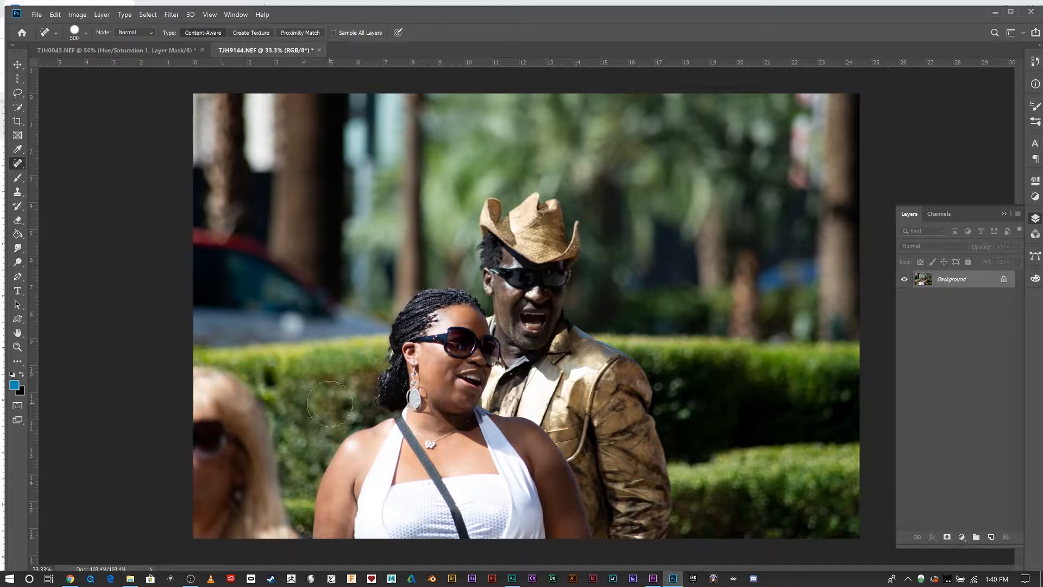
{"action": "left_click", "coordinate": [277, 380]}
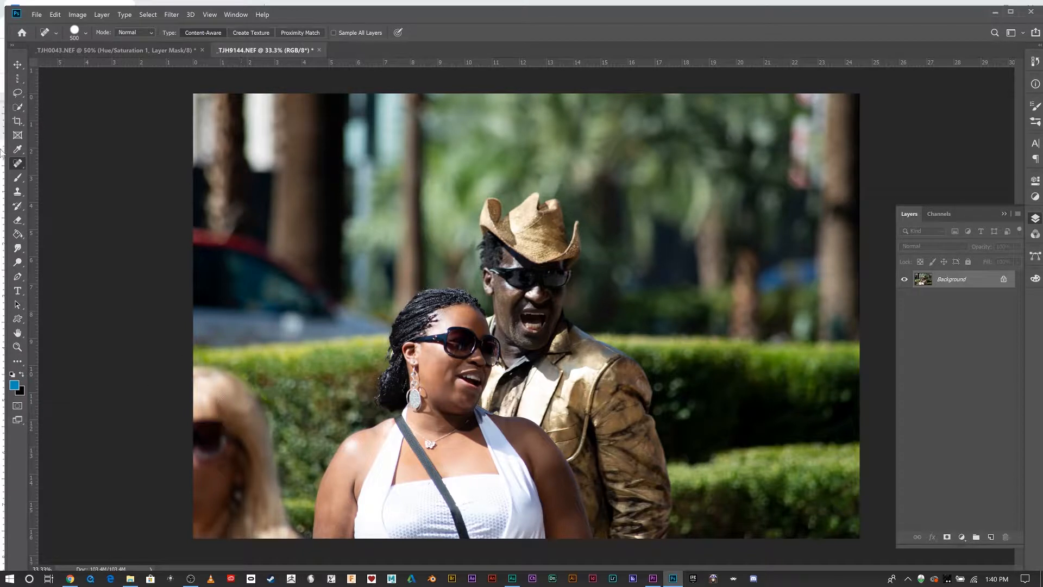
Switch to the Clone Stamp, add a new empty layer, and set sampling to Current & Below.
{"action": "left_click", "coordinate": [17, 191]}
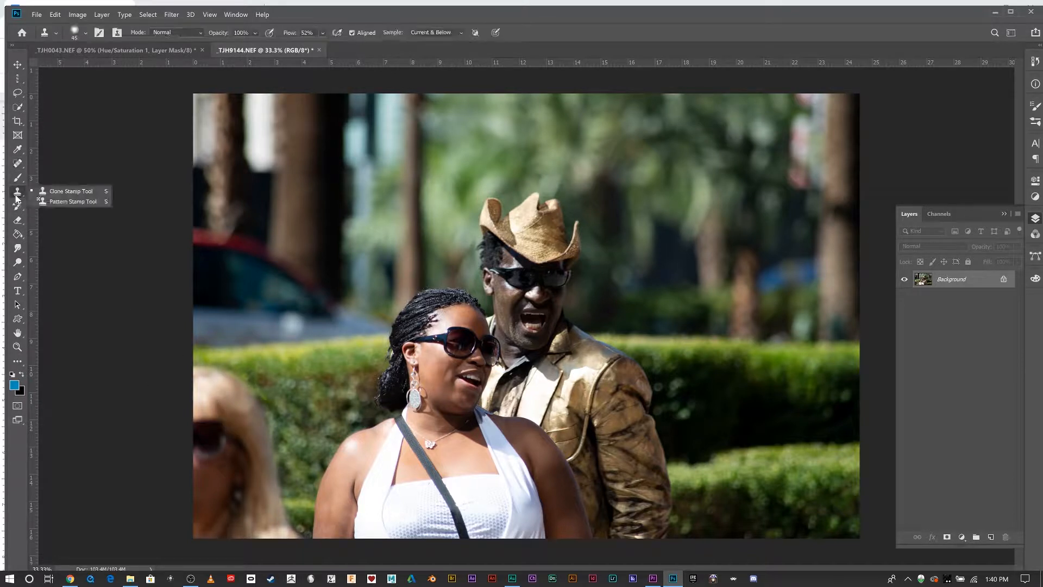
{"action": "left_click", "coordinate": [45, 192]}
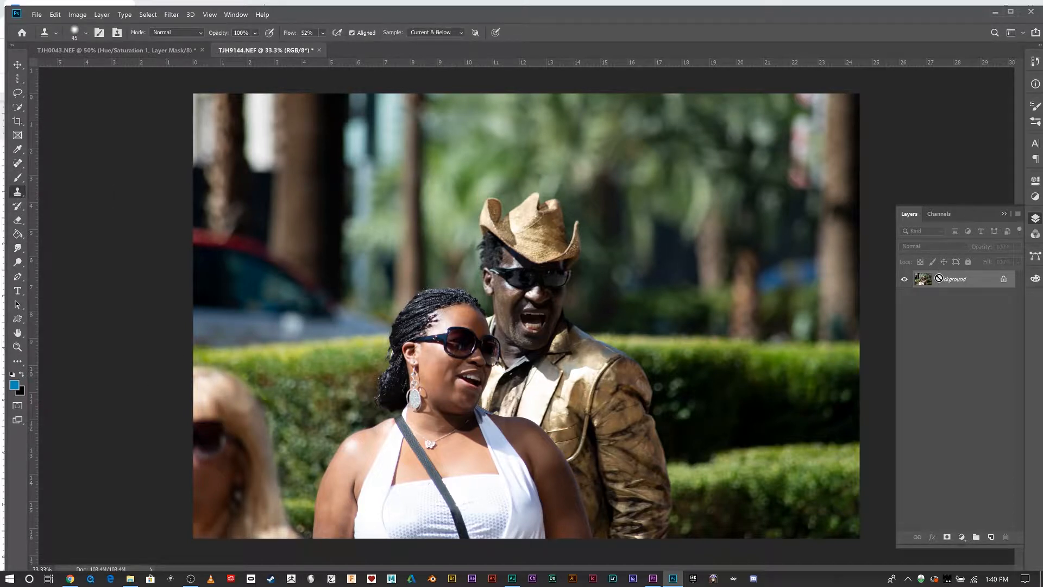
{"action": "key", "text": "ctrl+shift+n"}
{"action": "key", "text": "Return"}
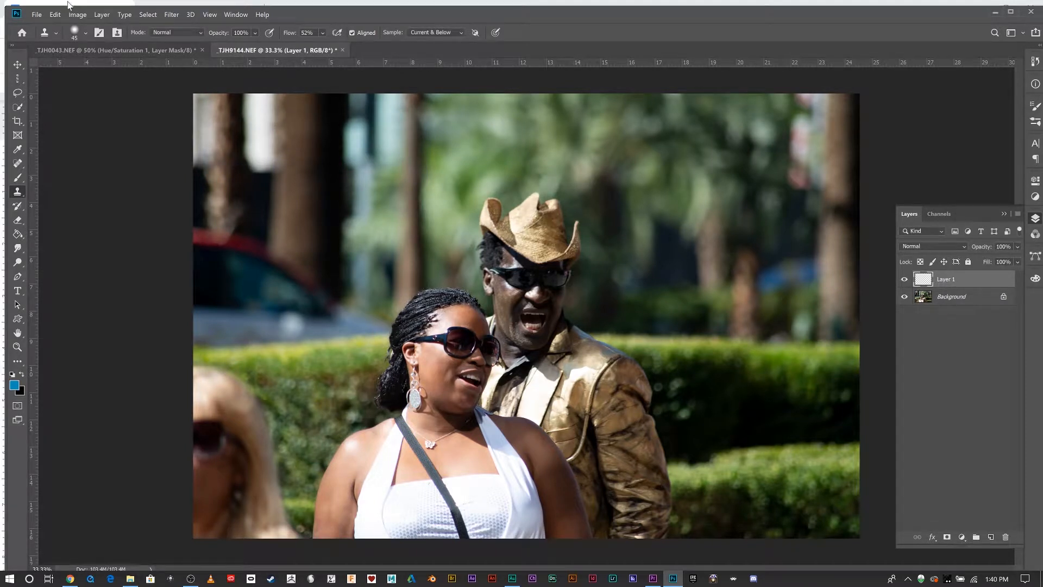
{"action": "left_click", "coordinate": [429, 32]}
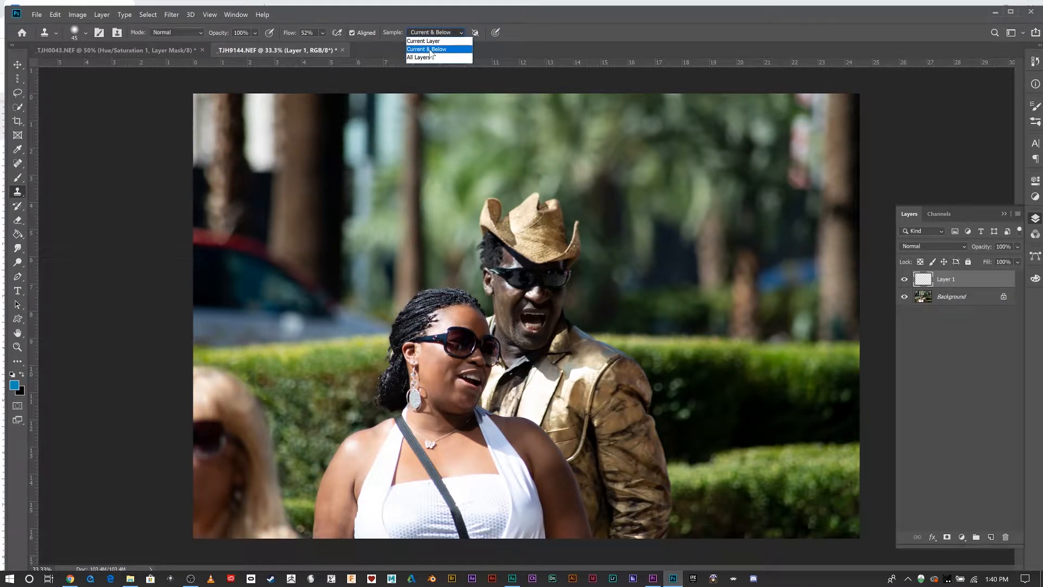
{"action": "left_click", "coordinate": [431, 50]}
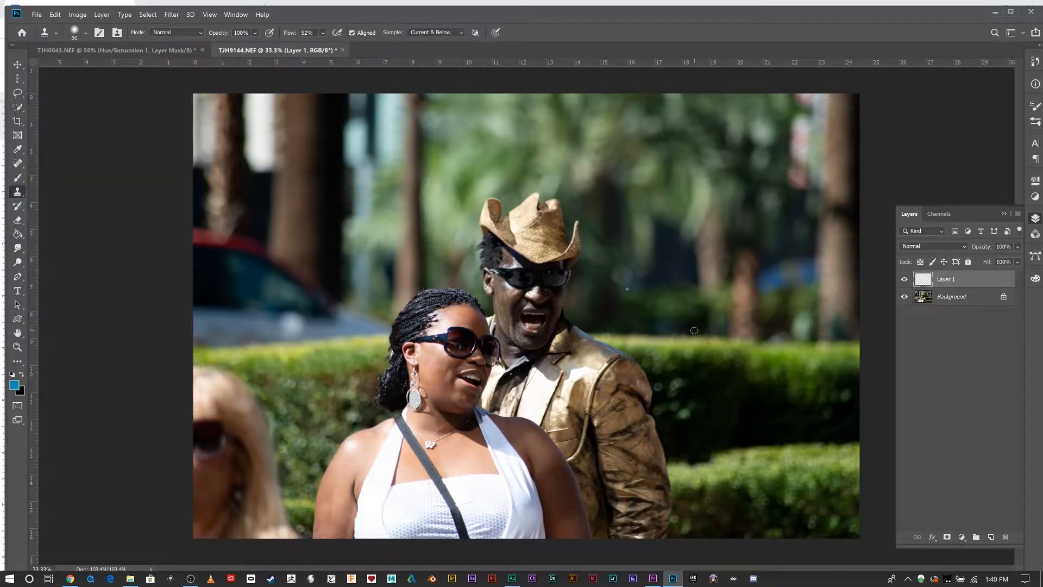
Enlarge the brush, sample the hedge at right, and clone hedge over the blonde woman at the left edge.
{"action": "key", "text": "bracketright"}
{"action": "key", "text": "bracketright"}
{"action": "key", "text": "bracketright"}
{"action": "key", "text": "bracketright"}
{"action": "key", "text": "bracketright"}
{"action": "key", "text": "bracketright"}
{"action": "key", "text": "bracketright"}
{"action": "key", "text": "bracketright"}
{"action": "key", "text": "bracketright"}
{"action": "key", "text": "bracketright"}
{"action": "left_click", "coordinate": [828, 441], "text": "alt"}
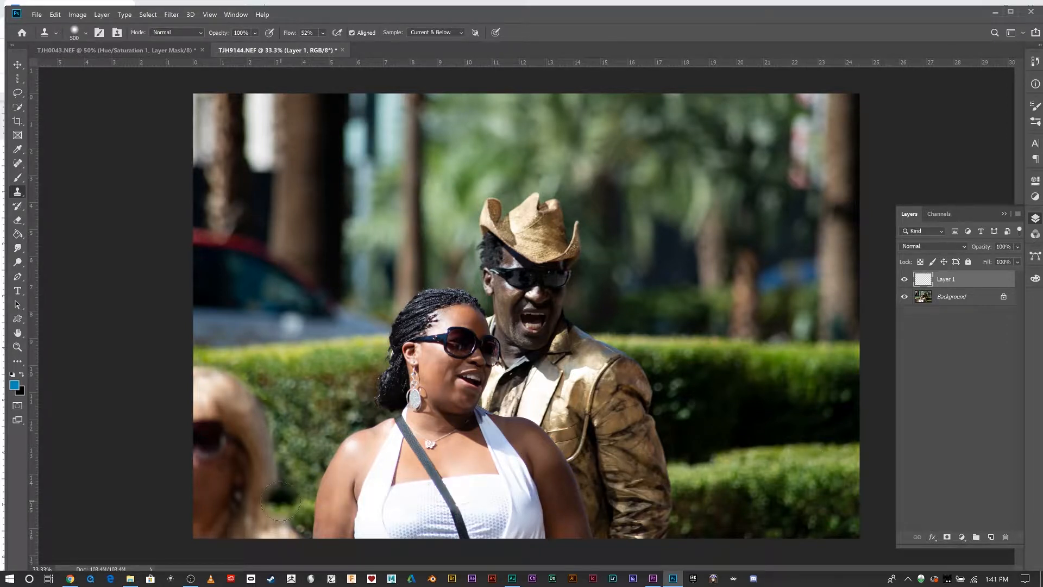
{"action": "mouse_move", "coordinate": [278, 499]}
{"action": "left_mouse_down"}
{"action": "mouse_move", "coordinate": [265, 514]}
{"action": "mouse_move", "coordinate": [272, 532]}
{"action": "mouse_move", "coordinate": [293, 524]}
{"action": "mouse_move", "coordinate": [217, 521]}
{"action": "mouse_move", "coordinate": [233, 514]}
{"action": "mouse_move", "coordinate": [231, 495]}
{"action": "mouse_move", "coordinate": [212, 484]}
{"action": "mouse_move", "coordinate": [261, 467]}
{"action": "mouse_move", "coordinate": [218, 452]}
{"action": "mouse_move", "coordinate": [229, 429]}
{"action": "mouse_move", "coordinate": [206, 413]}
{"action": "mouse_move", "coordinate": [234, 379]}
{"action": "left_mouse_up"}
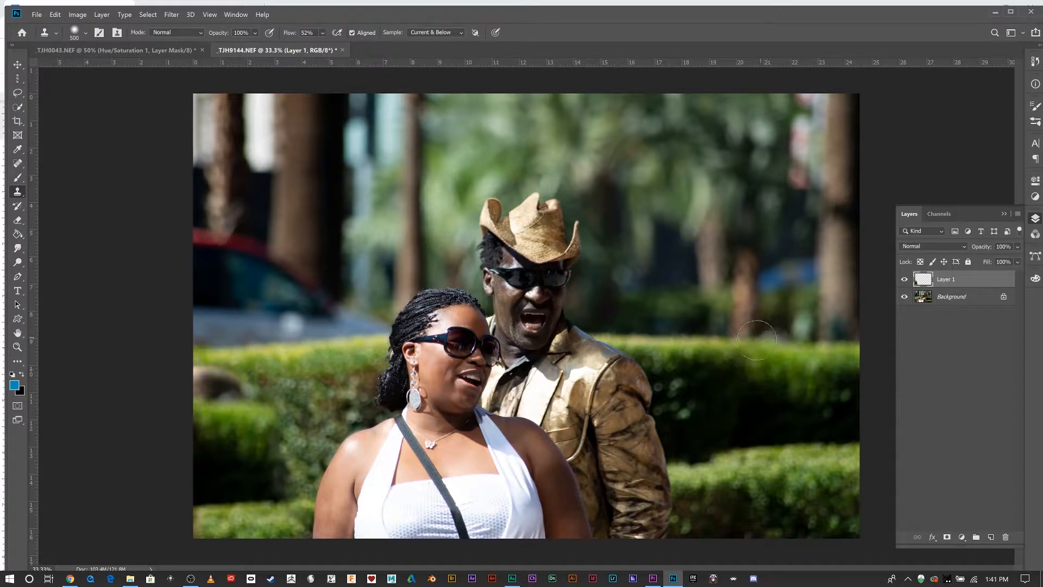
Resample the hedge at right and clone over the left hedge, then undo that stroke.
{"action": "left_click", "coordinate": [771, 382], "text": "alt"}
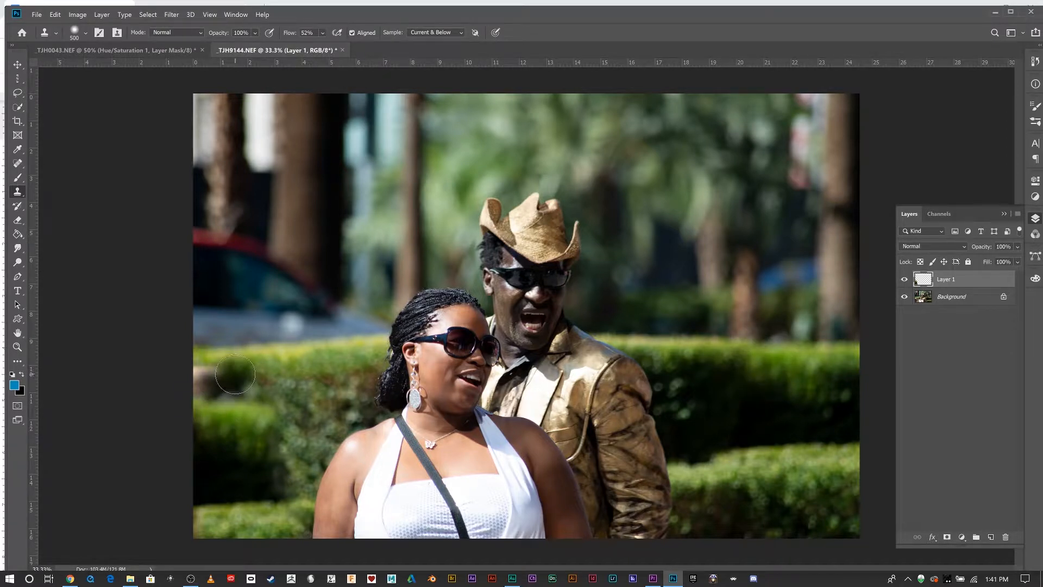
{"action": "mouse_move", "coordinate": [244, 374]}
{"action": "left_mouse_down"}
{"action": "mouse_move", "coordinate": [185, 385]}
{"action": "mouse_move", "coordinate": [255, 408]}
{"action": "mouse_move", "coordinate": [272, 400]}
{"action": "mouse_move", "coordinate": [236, 431]}
{"action": "left_mouse_up"}
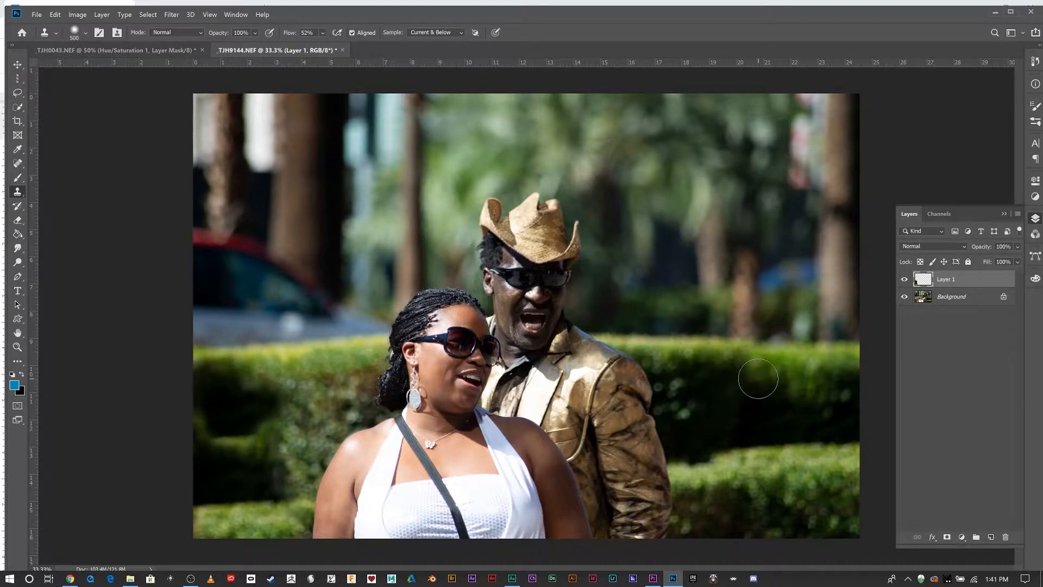
{"action": "key", "text": "ctrl+z"}
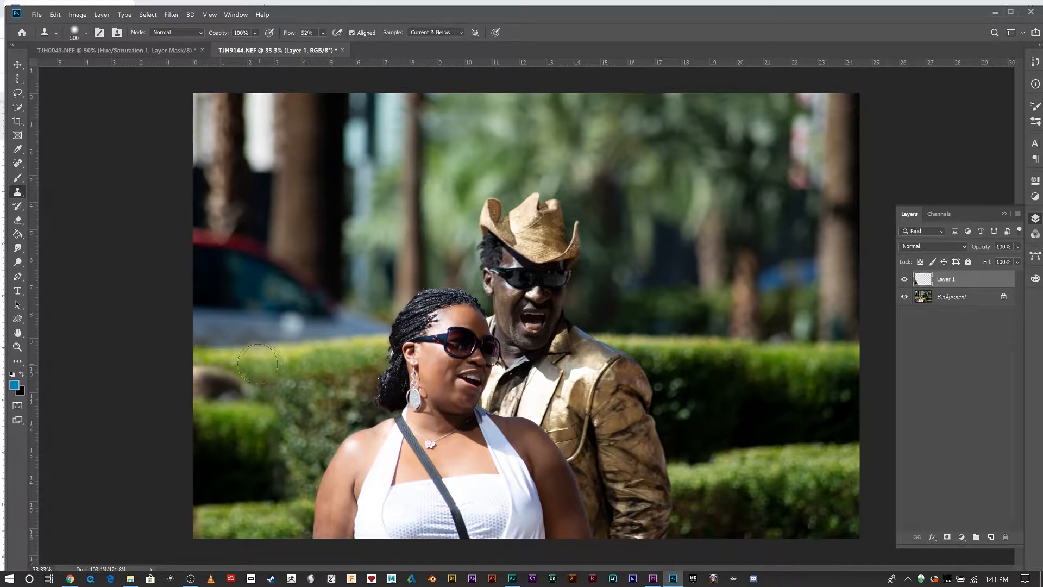
Clone hedge over the remaining area left of the woman's head, undoing the last stroke.
{"action": "mouse_move", "coordinate": [245, 363]}
{"action": "left_mouse_down"}
{"action": "mouse_move", "coordinate": [206, 366]}
{"action": "mouse_move", "coordinate": [252, 374]}
{"action": "mouse_move", "coordinate": [214, 388]}
{"action": "mouse_move", "coordinate": [231, 390]}
{"action": "mouse_move", "coordinate": [186, 393]}
{"action": "mouse_move", "coordinate": [266, 389]}
{"action": "left_mouse_up"}
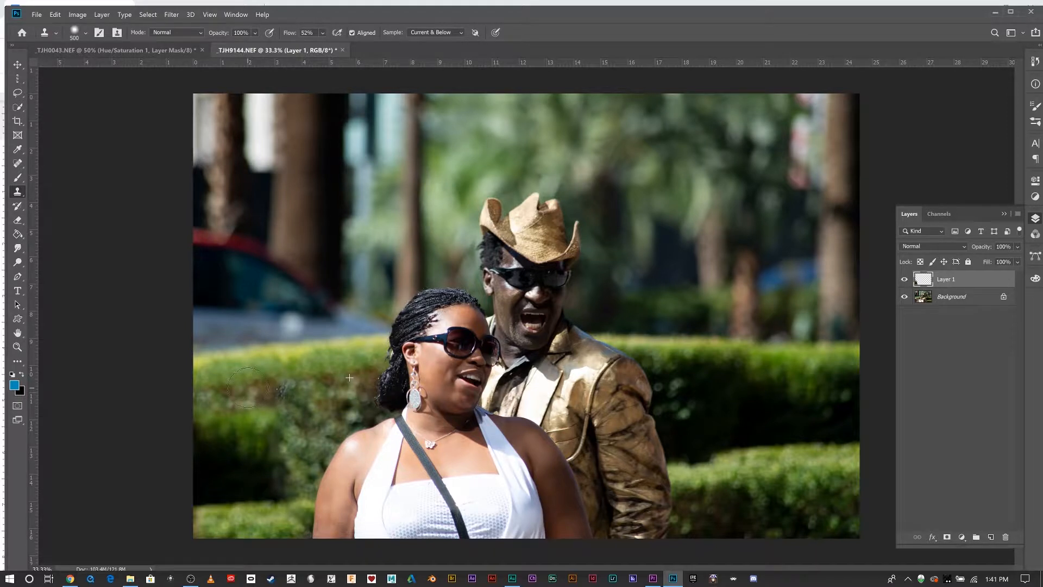
{"action": "left_click_drag", "start_coordinate": [254, 386], "coordinate": [313, 386]}
{"action": "key", "text": "ctrl+z"}
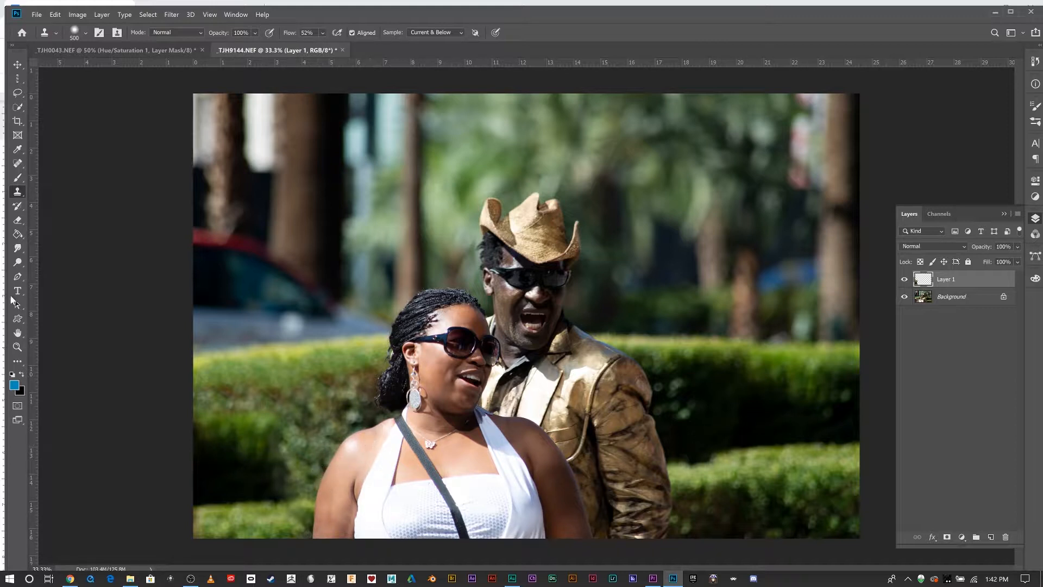
On the Background layer, select the woman's shoulder and arm with Quick Selection, then invert the selection.
{"action": "left_click_drag", "start_coordinate": [17, 107], "coordinate": [61, 109]}
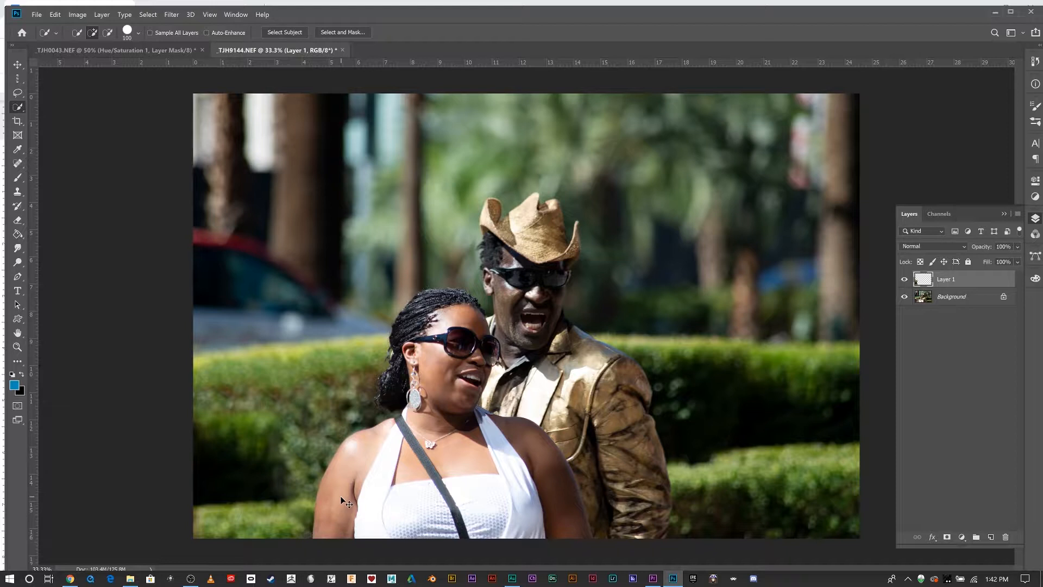
{"action": "left_click", "coordinate": [954, 299]}
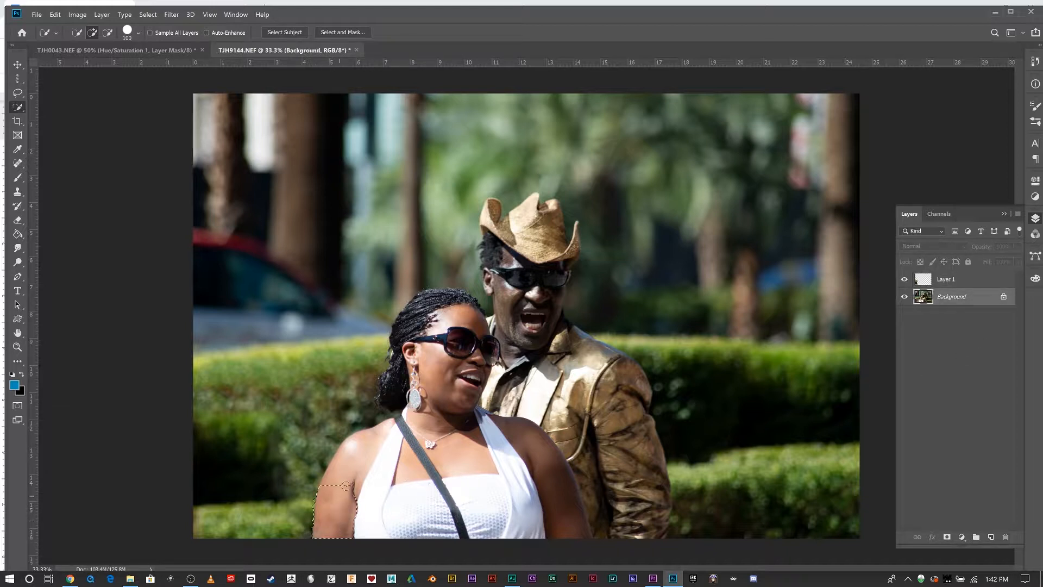
{"action": "mouse_move", "coordinate": [347, 485]}
{"action": "left_mouse_down"}
{"action": "mouse_move", "coordinate": [386, 434]}
{"action": "mouse_move", "coordinate": [337, 507]}
{"action": "left_mouse_up"}
{"action": "key", "text": "alt"}
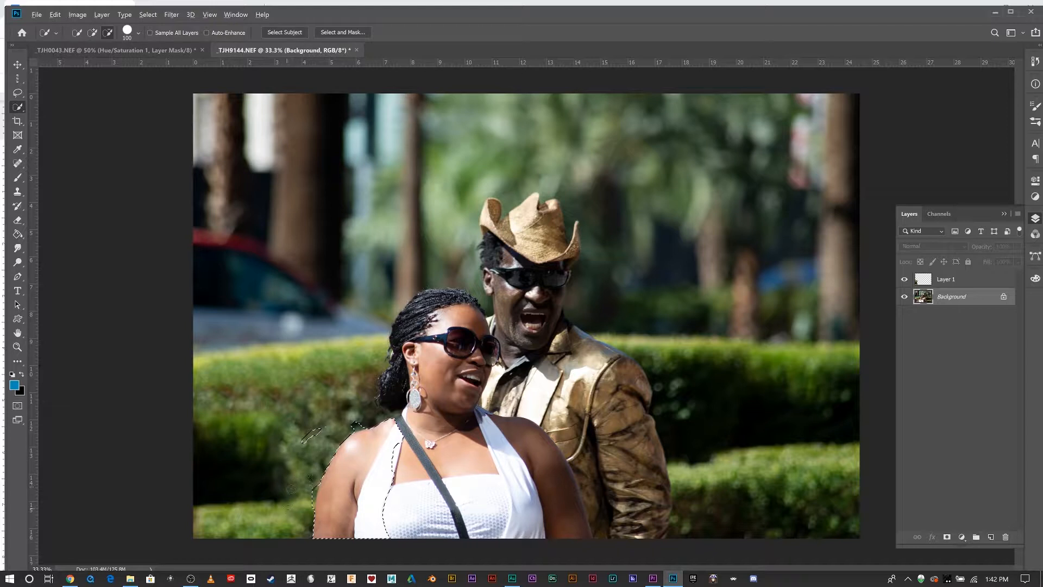
{"action": "mouse_move", "coordinate": [320, 432]}
{"action": "left_mouse_down"}
{"action": "mouse_move", "coordinate": [302, 441]}
{"action": "mouse_move", "coordinate": [362, 418]}
{"action": "left_mouse_up"}
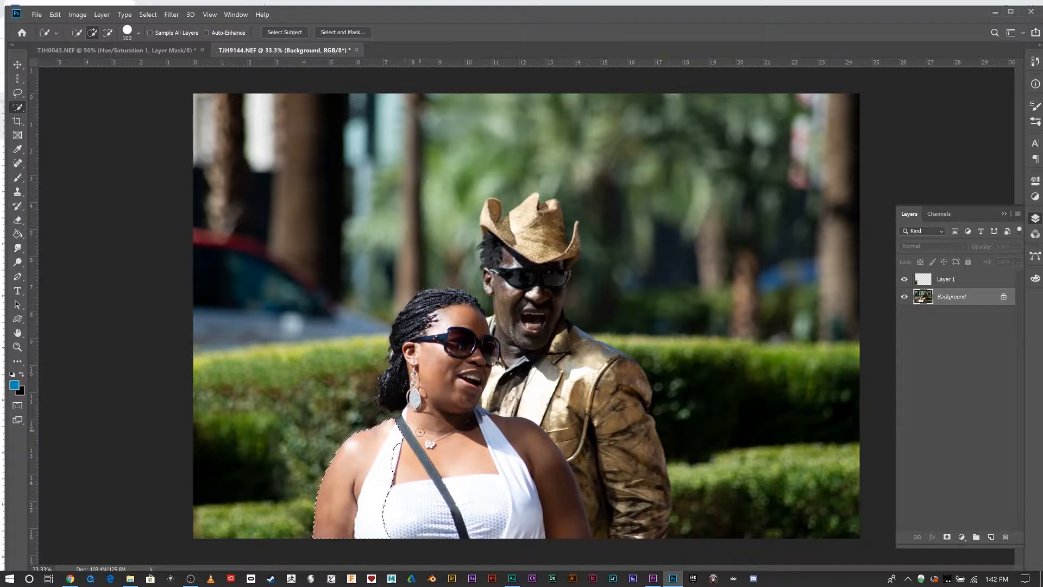
{"action": "key", "text": "ctrl+shift+i"}
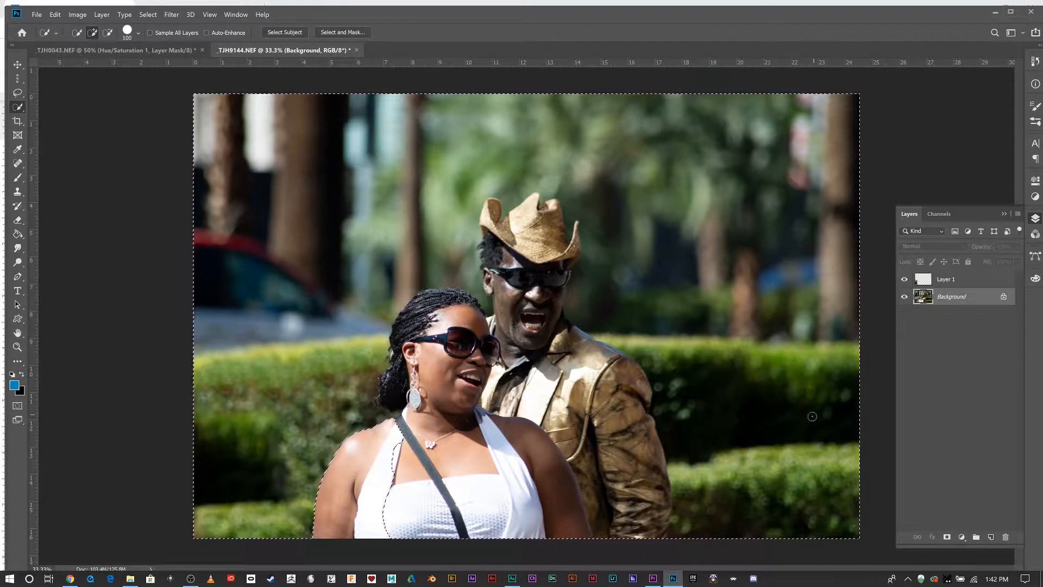
Clone hedge along the edge of the woman's left shoulder inside the inverted selection, undoing a stray stroke.
{"action": "left_click", "coordinate": [18, 191]}
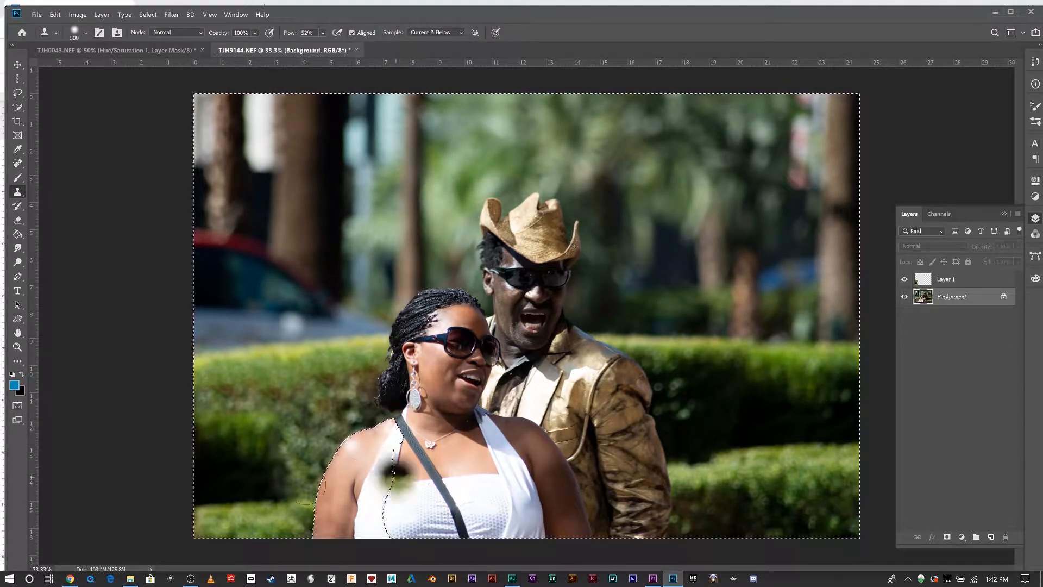
{"action": "key", "text": "ctrl+z"}
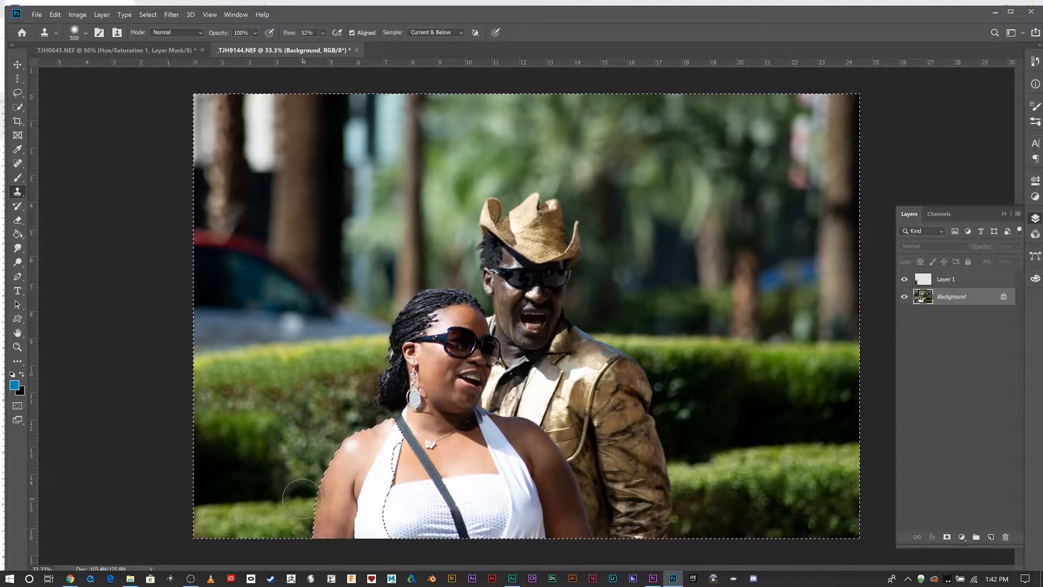
{"action": "mouse_move", "coordinate": [289, 498]}
{"action": "left_mouse_down"}
{"action": "mouse_move", "coordinate": [308, 466]}
{"action": "mouse_move", "coordinate": [277, 470]}
{"action": "mouse_move", "coordinate": [288, 456]}
{"action": "left_mouse_up"}
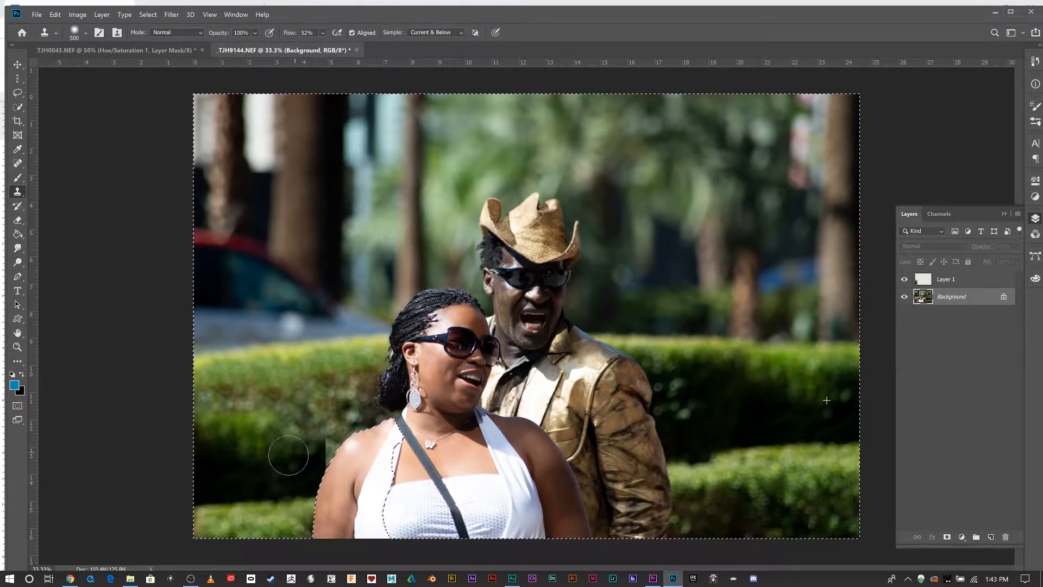
{"action": "left_click", "coordinate": [233, 450], "text": "alt"}
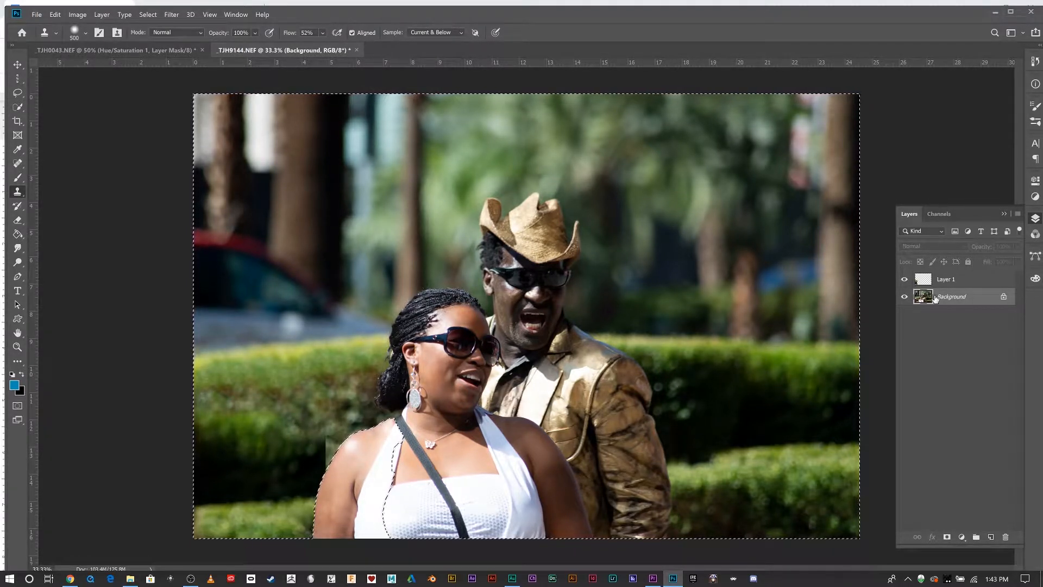
Clone hedge over the area left of the woman's shoulder on Layer 1, undoing the last stroke.
{"action": "left_click", "coordinate": [957, 280]}
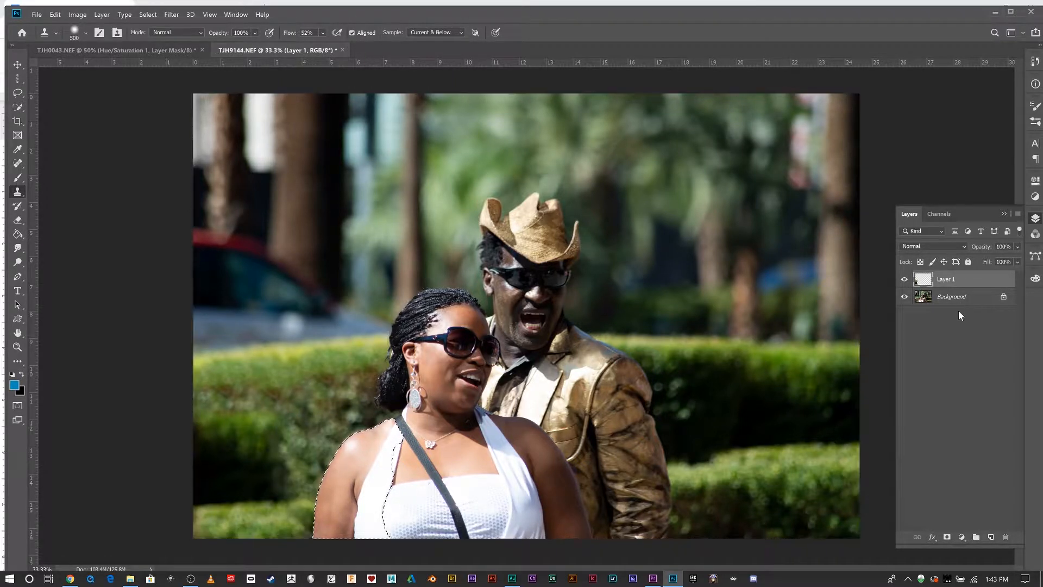
{"action": "left_click", "coordinate": [954, 296]}
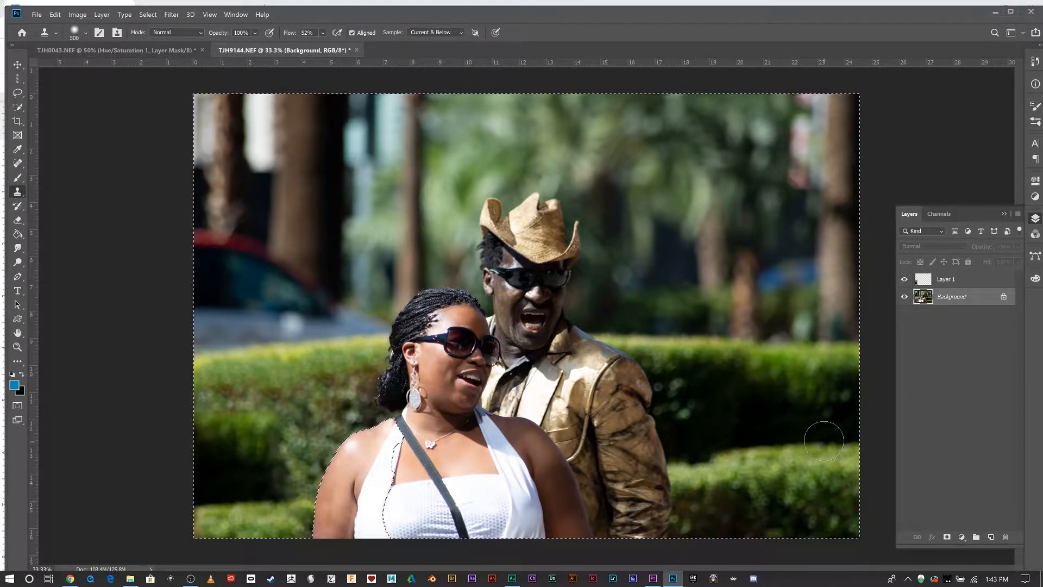
{"action": "key", "text": "x"}
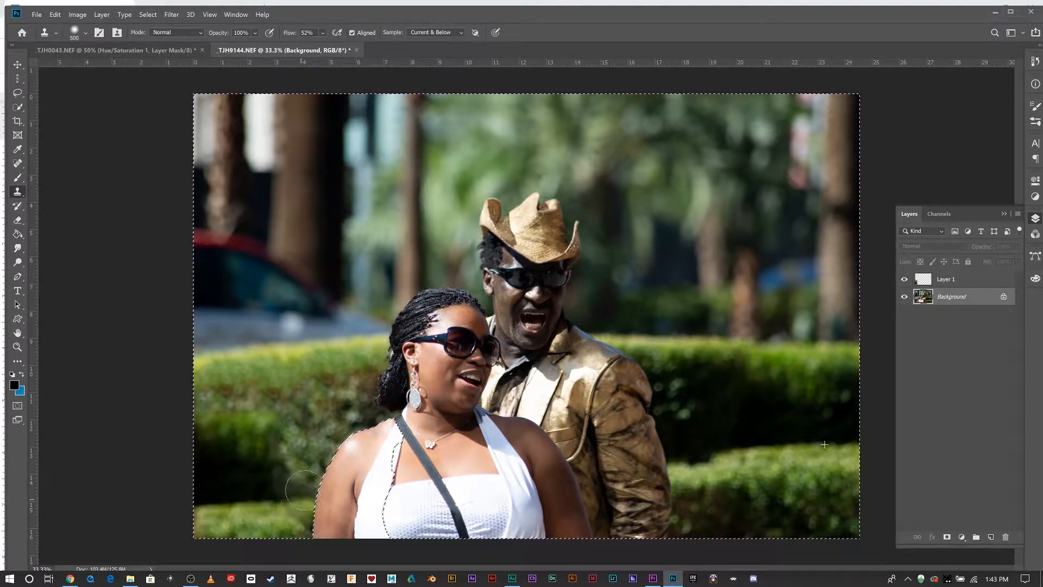
{"action": "mouse_move", "coordinate": [304, 490]}
{"action": "left_mouse_down"}
{"action": "mouse_move", "coordinate": [285, 464]}
{"action": "mouse_move", "coordinate": [317, 445]}
{"action": "mouse_move", "coordinate": [263, 463]}
{"action": "left_mouse_up"}
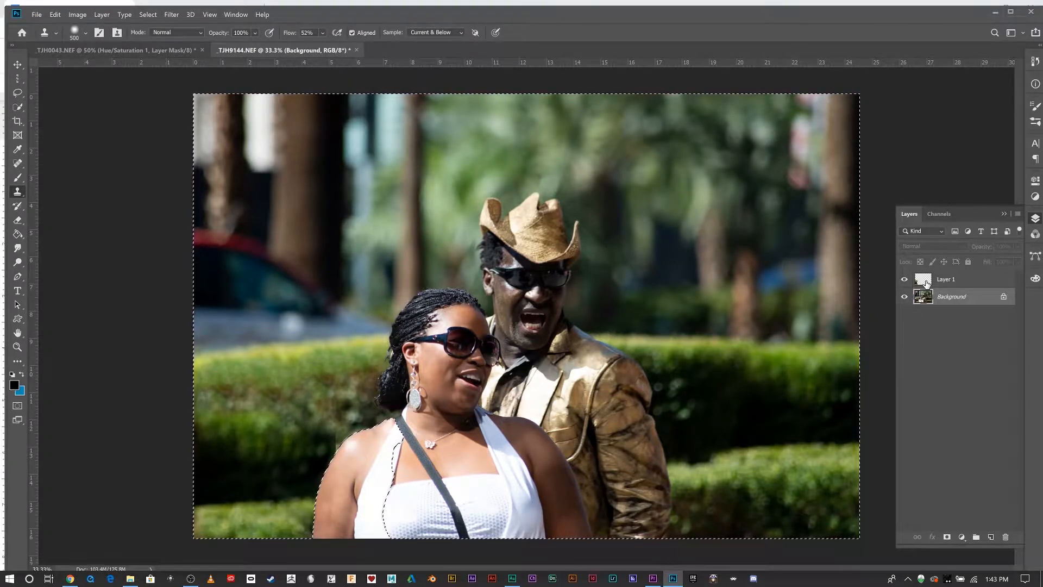
{"action": "left_click", "coordinate": [926, 282]}
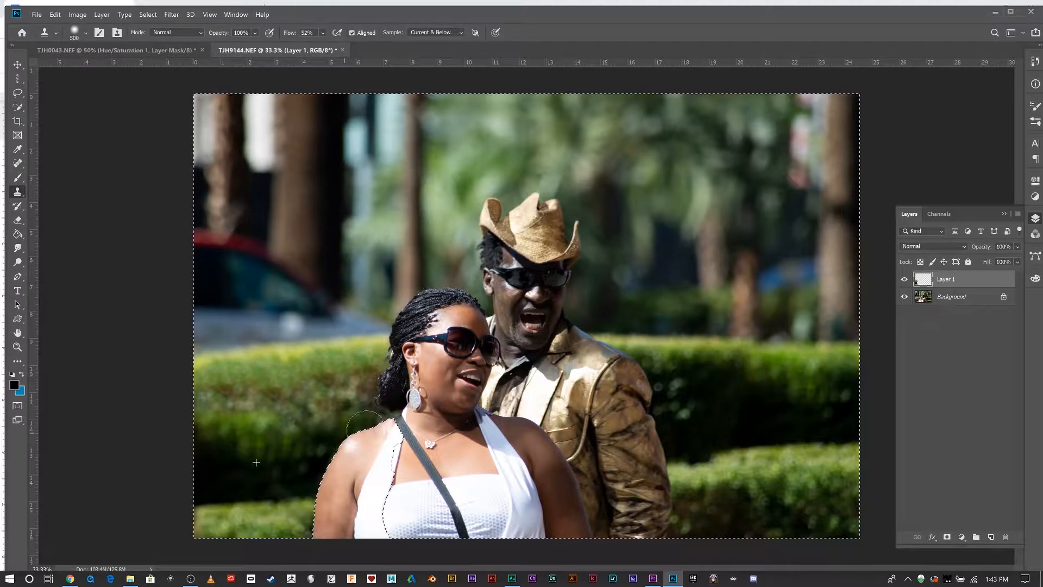
{"action": "left_click_drag", "start_coordinate": [308, 411], "coordinate": [273, 419]}
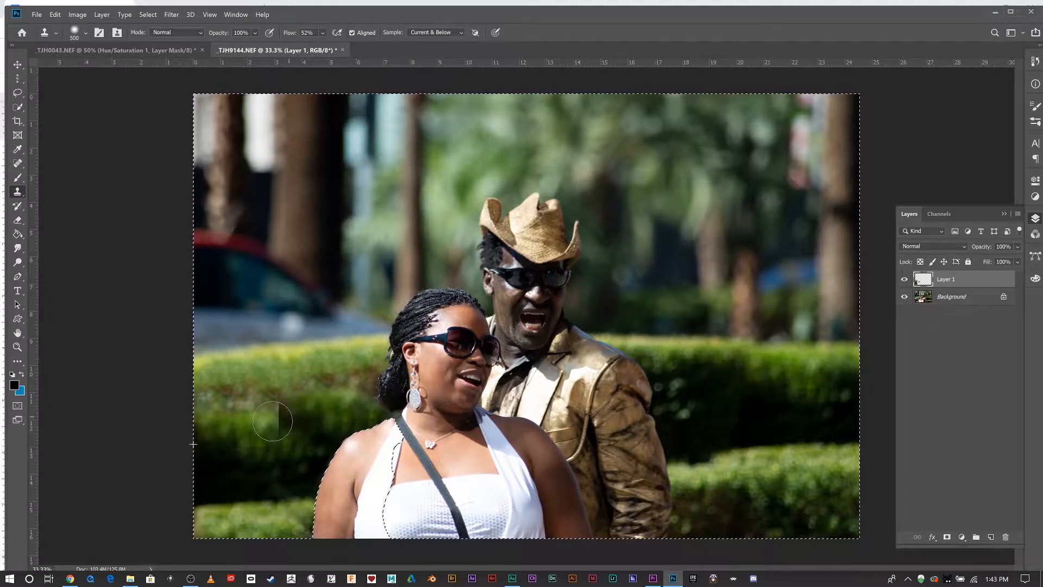
{"action": "left_click", "coordinate": [230, 451], "text": "alt"}
{"action": "left_click_drag", "start_coordinate": [246, 425], "coordinate": [266, 411]}
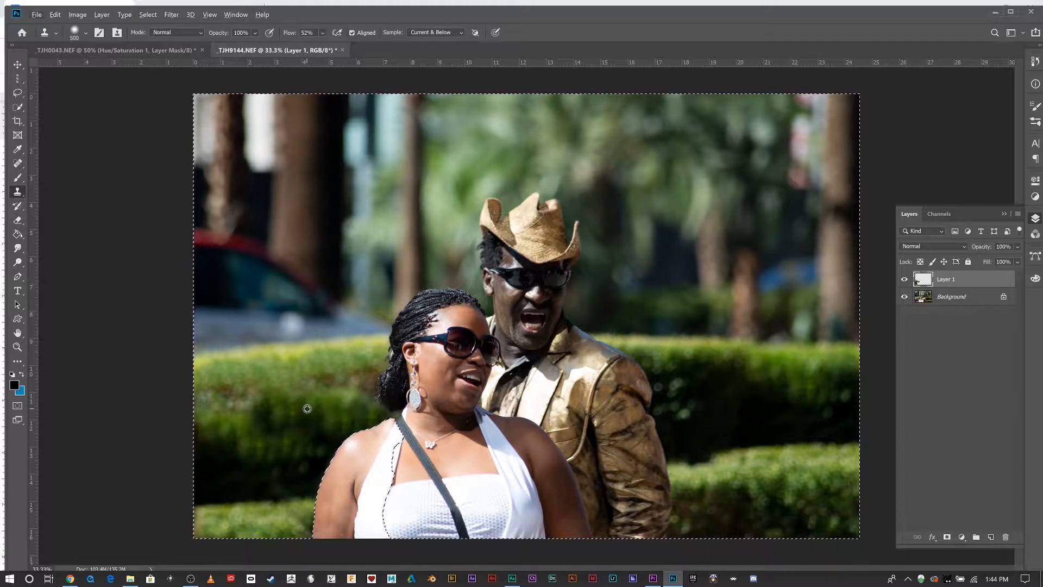
{"action": "left_click_drag", "start_coordinate": [306, 416], "coordinate": [314, 433]}
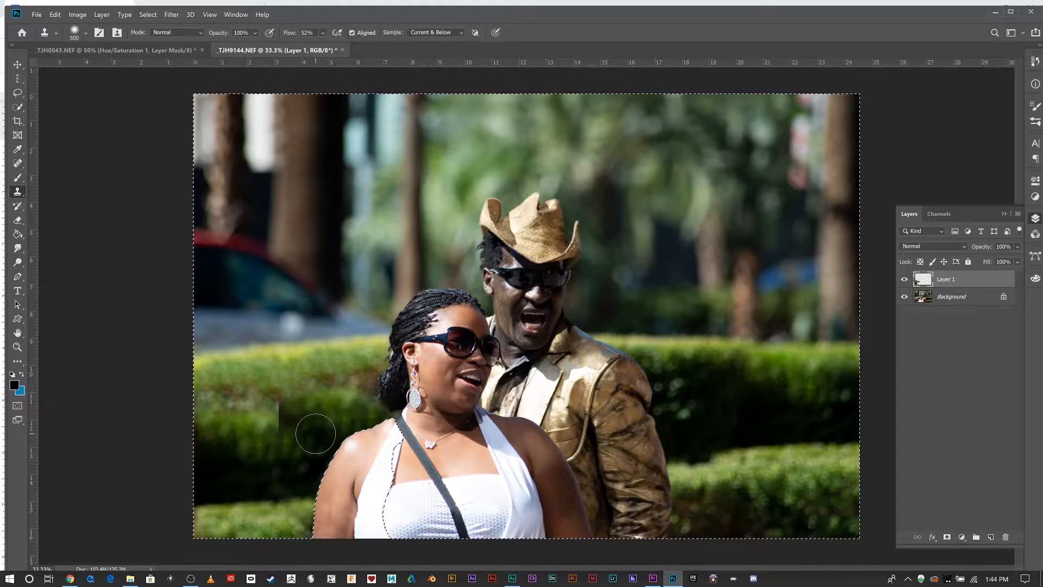
{"action": "key", "text": "ctrl+z"}
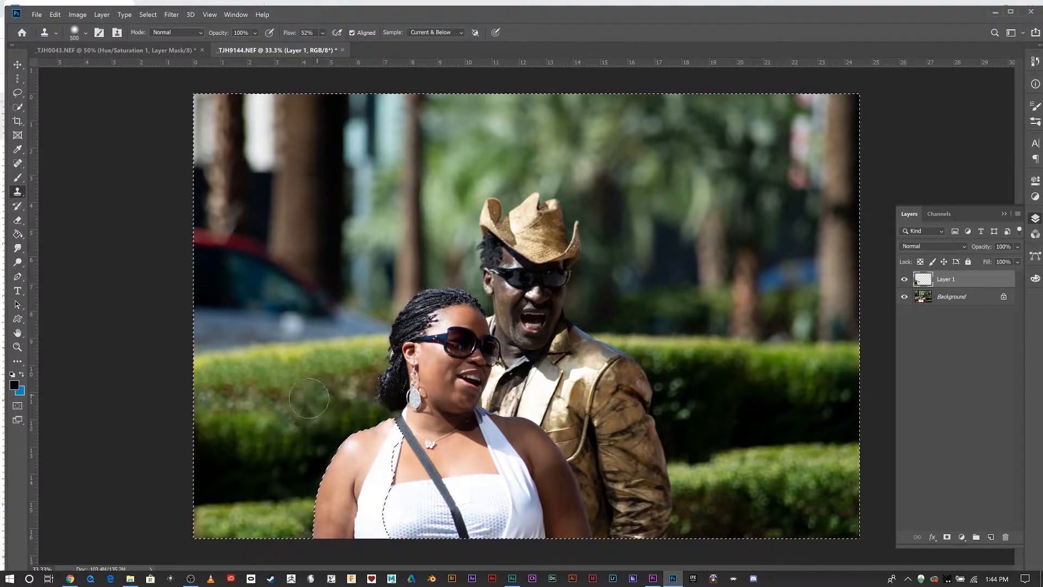
Lower the Clone Stamp flow to 16% and clone hedge over the remaining dark area left of the shoulder.
{"action": "left_click", "coordinate": [256, 476], "text": "alt"}
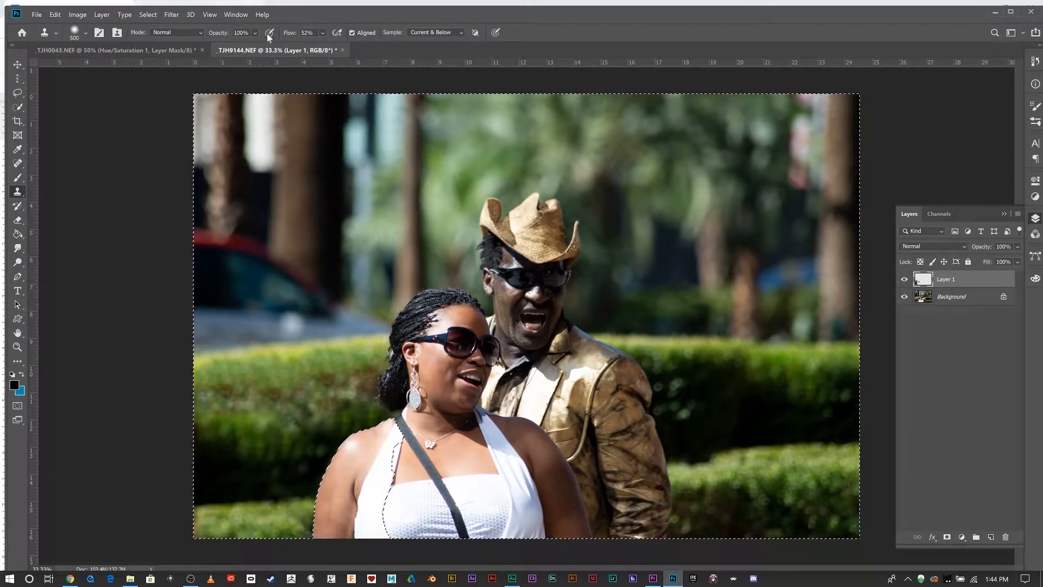
{"action": "left_click", "coordinate": [322, 32]}
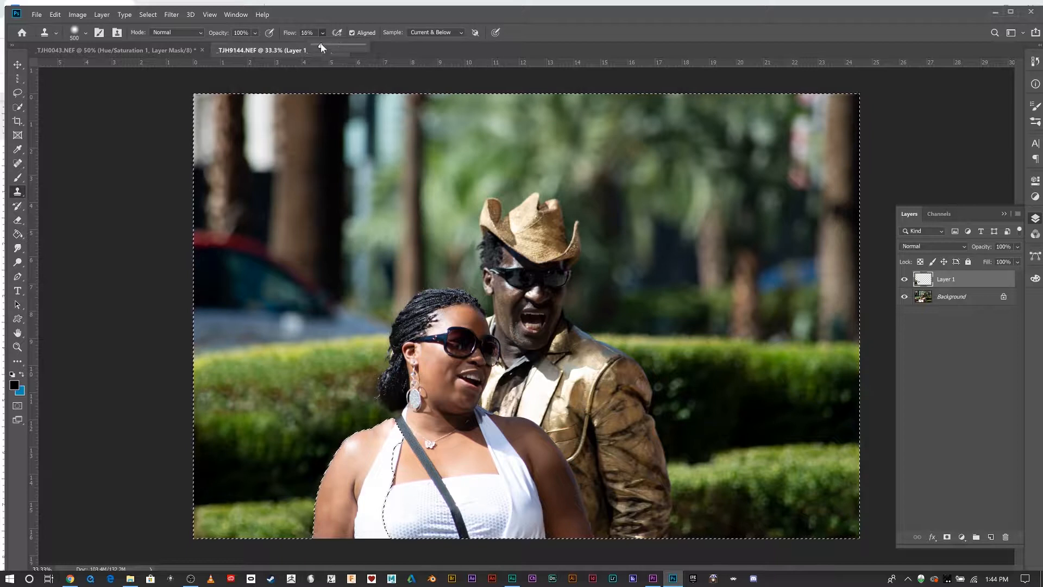
{"action": "left_click", "coordinate": [369, 22]}
{"action": "left_click", "coordinate": [326, 386], "text": "alt"}
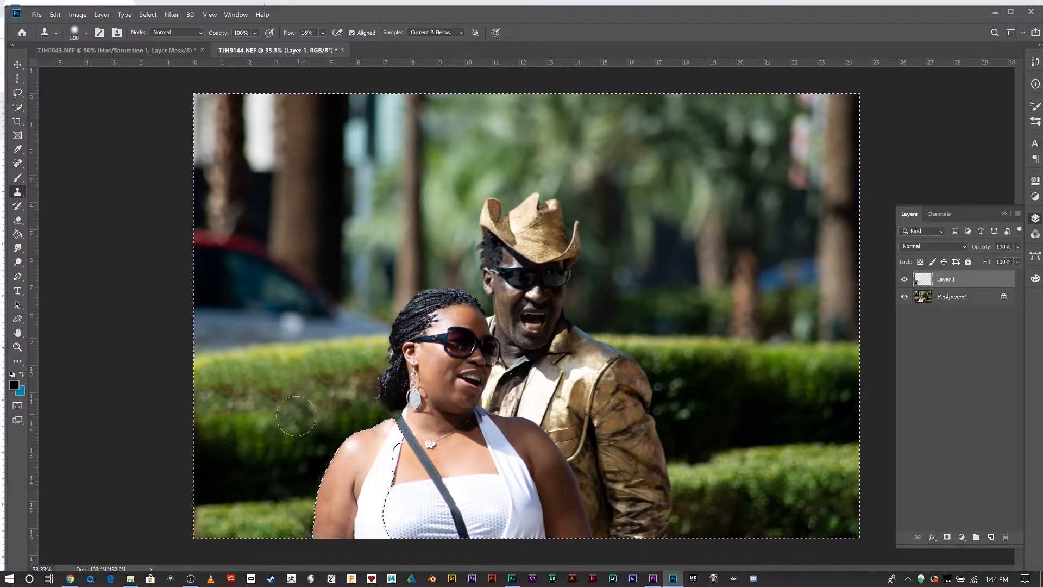
{"action": "mouse_move", "coordinate": [251, 428]}
{"action": "left_mouse_down"}
{"action": "mouse_move", "coordinate": [210, 428]}
{"action": "mouse_move", "coordinate": [246, 414]}
{"action": "mouse_move", "coordinate": [267, 421]}
{"action": "mouse_move", "coordinate": [256, 429]}
{"action": "mouse_move", "coordinate": [314, 419]}
{"action": "left_mouse_up"}
{"action": "left_click", "coordinate": [270, 386], "text": "alt"}
{"action": "left_click", "coordinate": [291, 375], "text": "alt"}
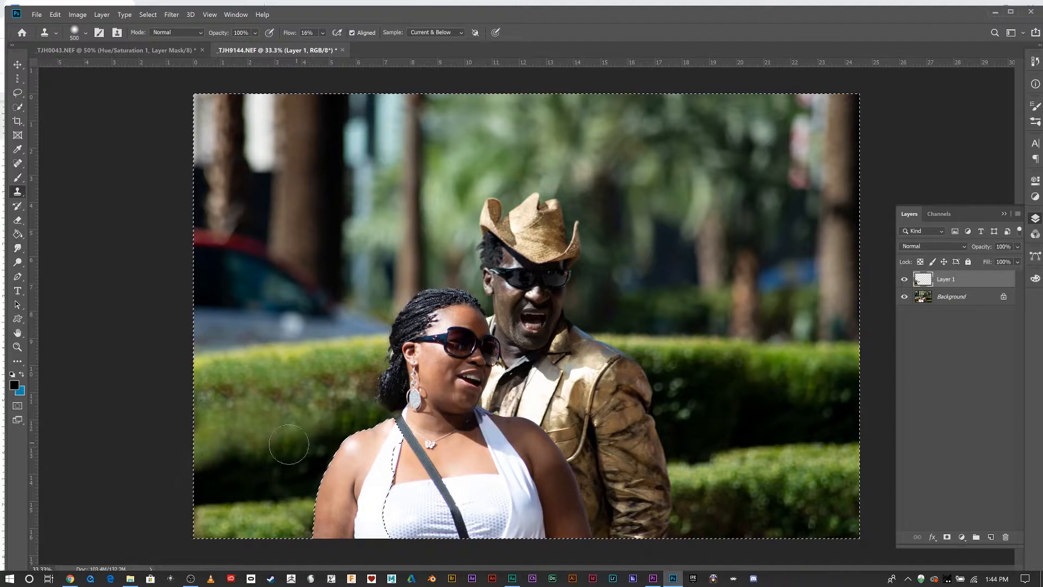
{"action": "left_click", "coordinate": [354, 388], "text": "alt"}
{"action": "mouse_move", "coordinate": [243, 445]}
{"action": "left_mouse_down"}
{"action": "mouse_move", "coordinate": [206, 443]}
{"action": "mouse_move", "coordinate": [274, 447]}
{"action": "mouse_move", "coordinate": [288, 466]}
{"action": "mouse_move", "coordinate": [219, 433]}
{"action": "left_mouse_up"}
{"action": "left_click", "coordinate": [320, 390], "text": "alt"}
{"action": "left_click", "coordinate": [256, 386], "text": "alt"}
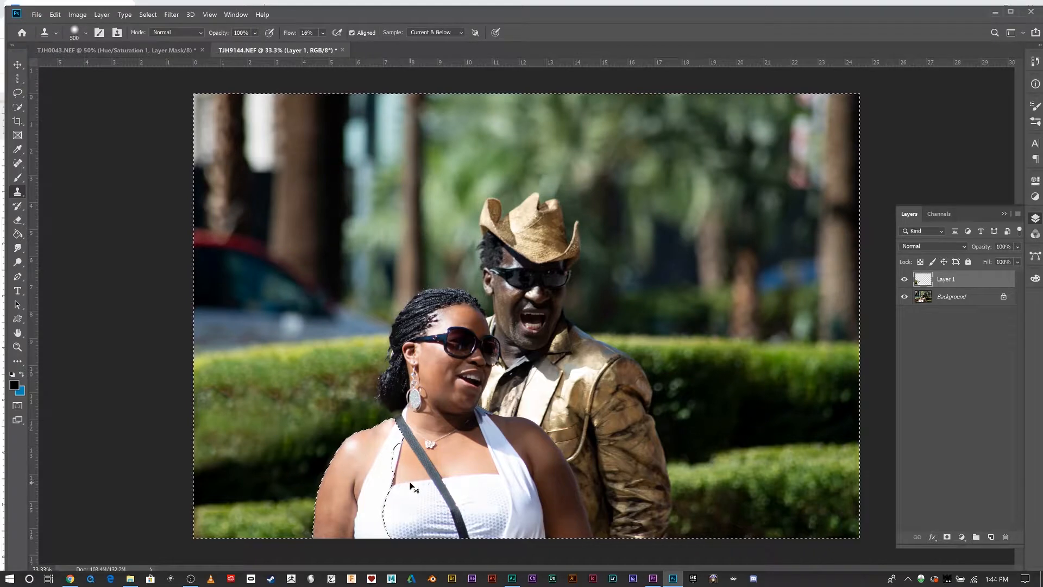
Deselect, zoom to 100%, and clone hedge beside the woman's hair, undoing the last stroke.
{"action": "key", "text": "ctrl+d"}
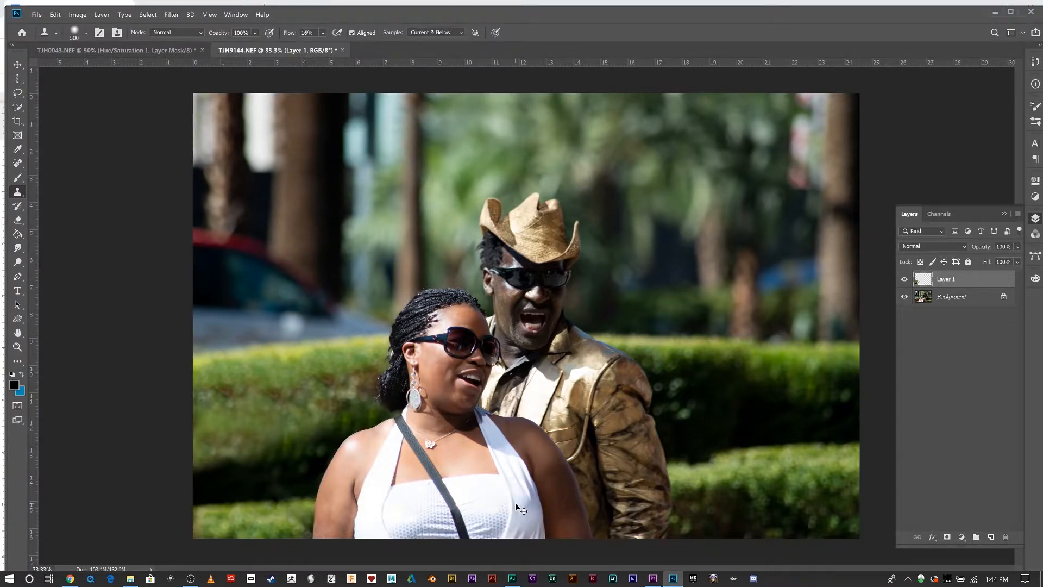
{"action": "key", "text": "ctrl+1"}
{"action": "left_click_drag", "start_coordinate": [339, 420], "coordinate": [854, 207]}
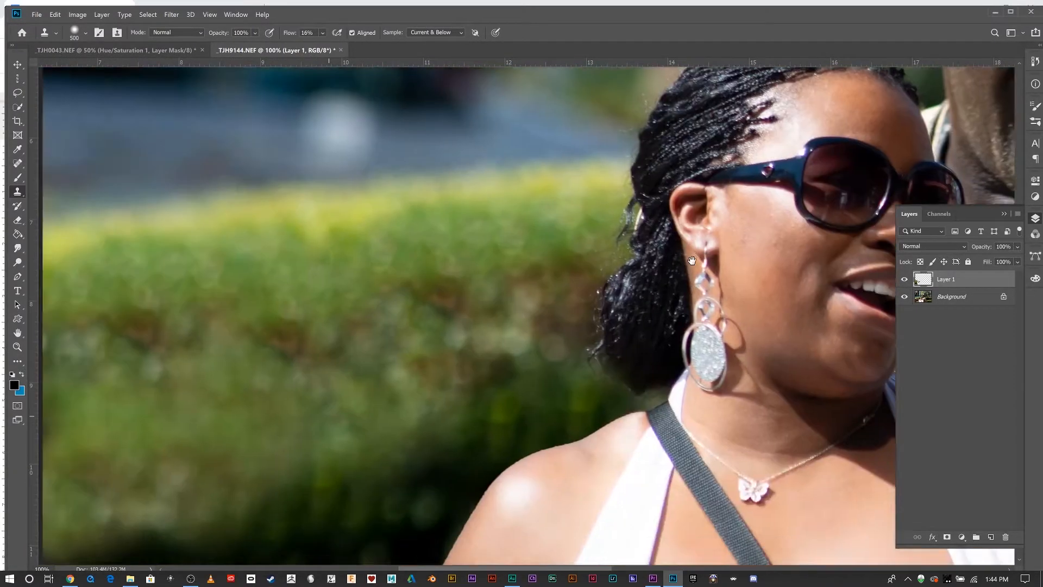
{"action": "left_click_drag", "start_coordinate": [487, 361], "coordinate": [427, 392]}
{"action": "left_click_drag", "start_coordinate": [633, 297], "coordinate": [381, 429]}
{"action": "left_click_drag", "start_coordinate": [478, 421], "coordinate": [656, 277]}
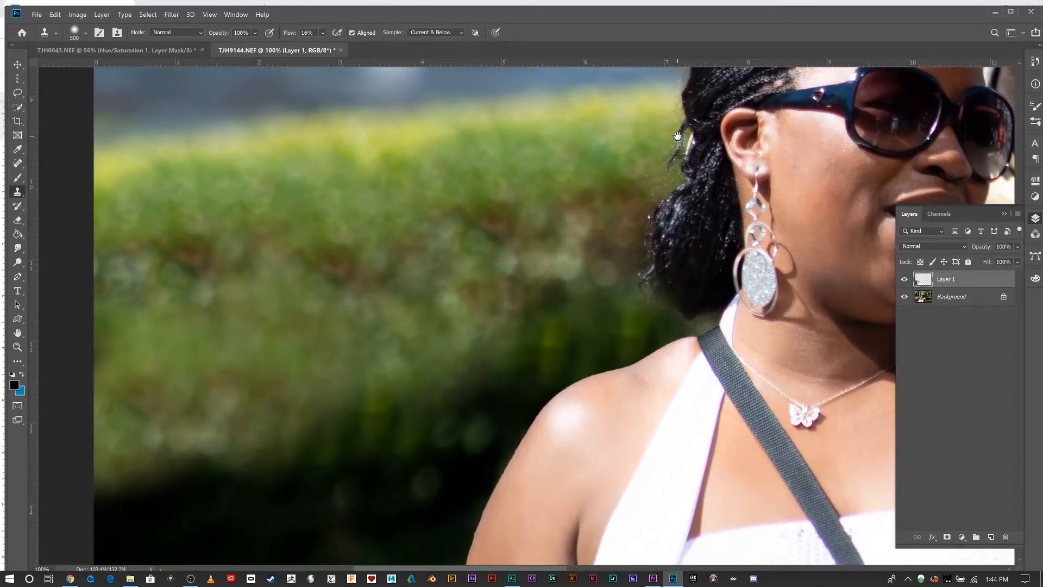
{"action": "left_click_drag", "start_coordinate": [666, 188], "coordinate": [684, 170]}
{"action": "key", "text": "ctrl+z"}
Clone hedge at the lower edge of the woman's arm and reduce the brush size.
{"action": "left_click_drag", "start_coordinate": [512, 458], "coordinate": [559, 302]}
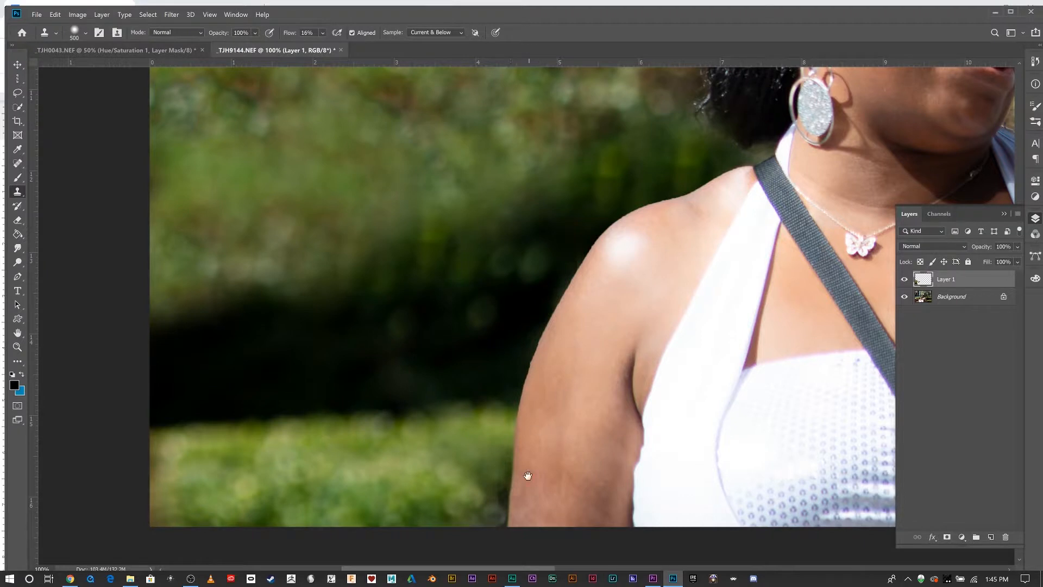
{"action": "left_click_drag", "start_coordinate": [488, 506], "coordinate": [480, 417]}
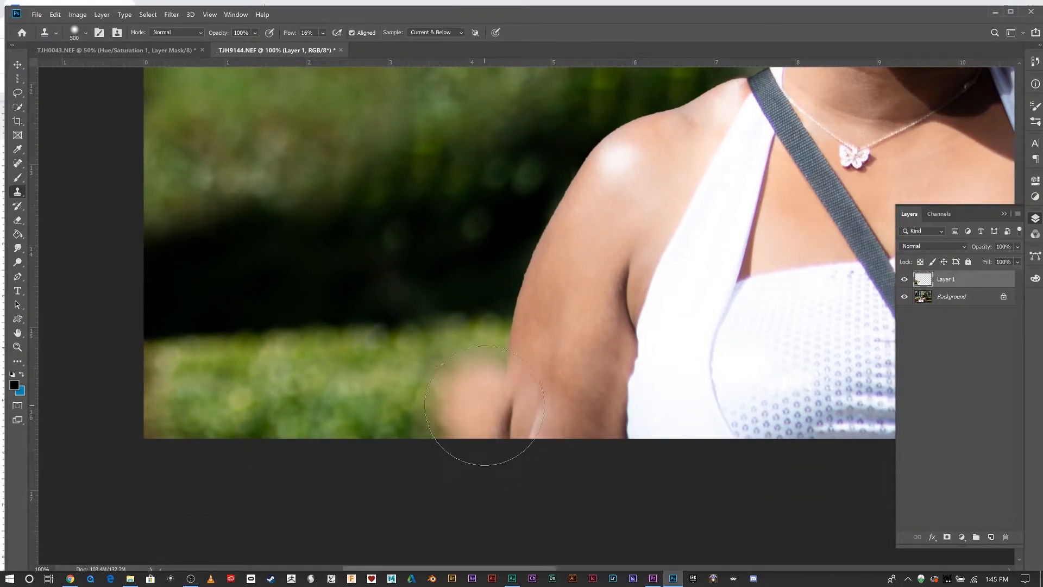
{"action": "key", "text": "bracketleft"}
{"action": "key", "text": "bracketleft"}
{"action": "key", "text": "bracketleft"}
{"action": "key", "text": "bracketleft"}
{"action": "key", "text": "bracketleft"}
{"action": "key", "text": "bracketleft"}
{"action": "key", "text": "bracketleft"}
{"action": "key", "text": "bracketleft"}
{"action": "key", "text": "bracketleft"}
{"action": "key", "text": "bracketleft"}
{"action": "key", "text": "bracketleft"}
{"action": "key", "text": "bracketleft"}
{"action": "key", "text": "bracketleft"}
{"action": "key", "text": "bracketleft"}
{"action": "key", "text": "bracketleft"}
{"action": "key", "text": "bracketleft"}
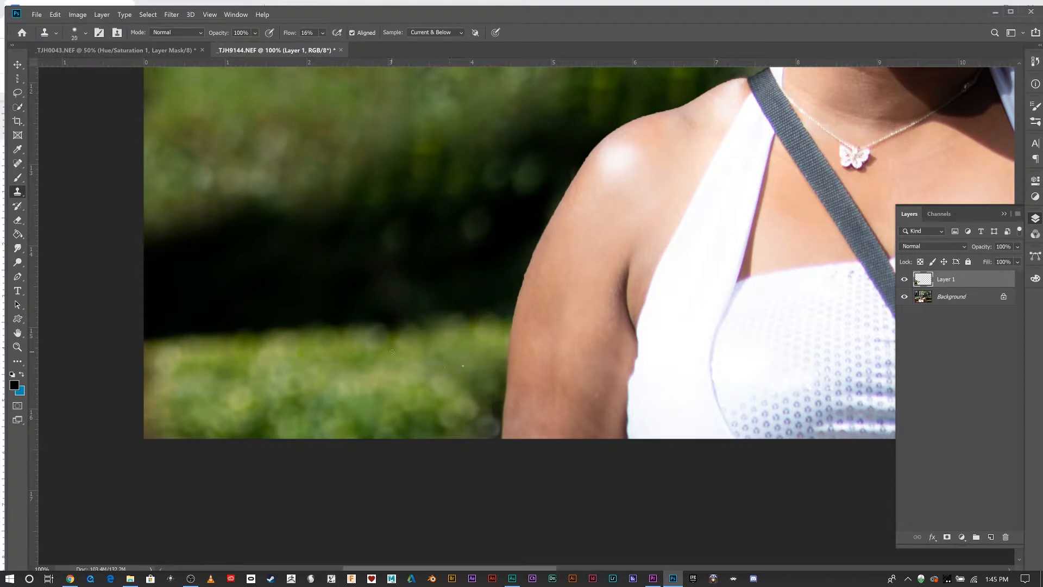
Switch to a smaller healing brush and heal the hedge along the arm's lower edge.
{"action": "left_click", "coordinate": [17, 163]}
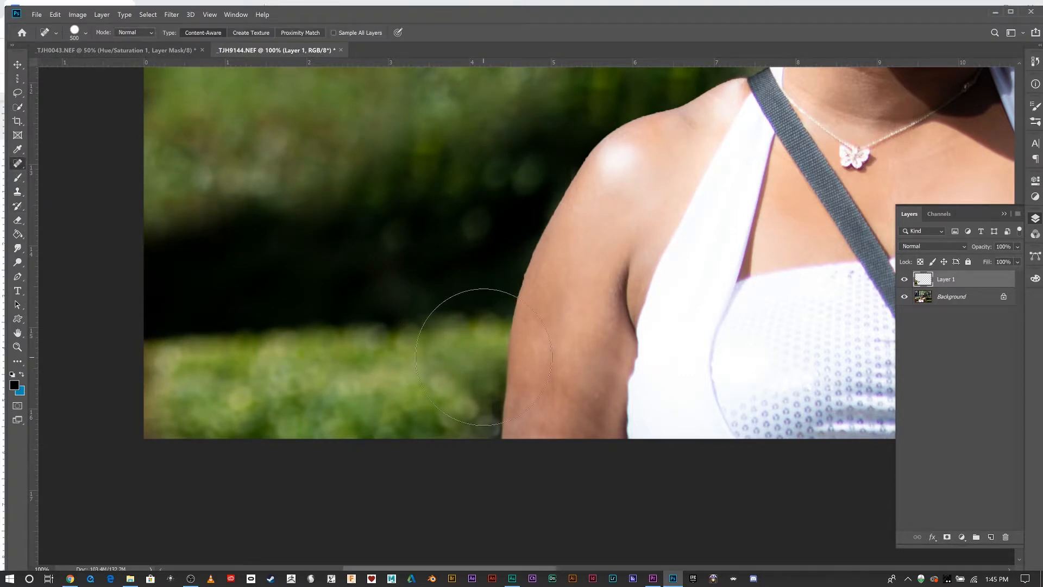
{"action": "key", "text": "bracketleft"}
{"action": "key", "text": "bracketleft"}
{"action": "key", "text": "bracketleft"}
{"action": "key", "text": "bracketleft"}
{"action": "key", "text": "bracketleft"}
{"action": "key", "text": "bracketleft"}
{"action": "key", "text": "bracketleft"}
{"action": "key", "text": "bracketleft"}
{"action": "key", "text": "bracketleft"}
{"action": "key", "text": "bracketleft"}
{"action": "key", "text": "bracketleft"}
{"action": "key", "text": "bracketleft"}
{"action": "key", "text": "bracketleft"}
{"action": "key", "text": "bracketleft"}
{"action": "key", "text": "bracketleft"}
{"action": "left_click_drag", "start_coordinate": [491, 374], "coordinate": [493, 440]}
{"action": "left_click", "coordinate": [557, 237]}
Choose the Spot Healing Brush with Sample All Layers enabled and paint along the arm's outer edge.
{"action": "right_click", "coordinate": [17, 163]}
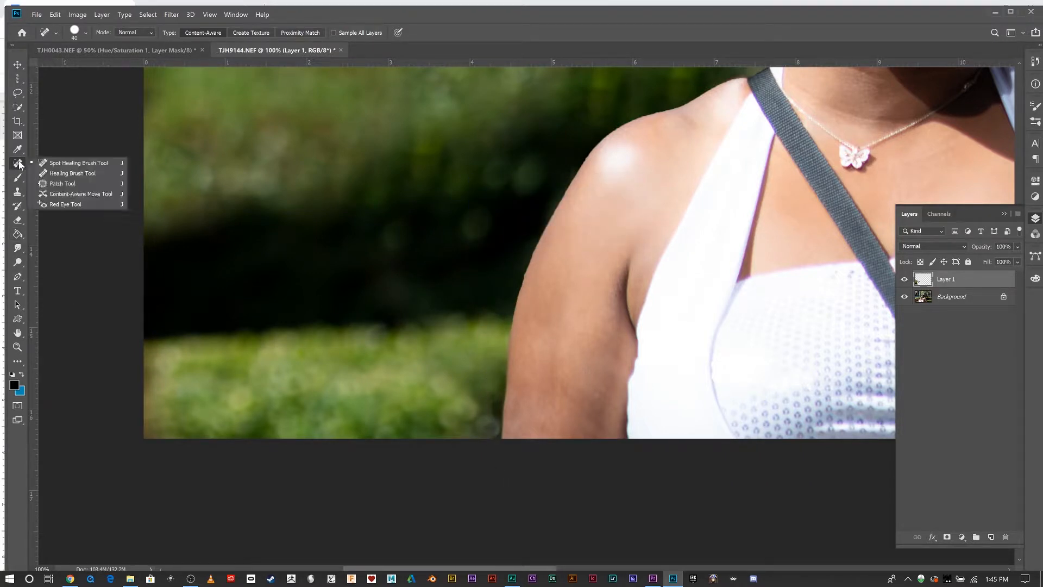
{"action": "left_click", "coordinate": [66, 162]}
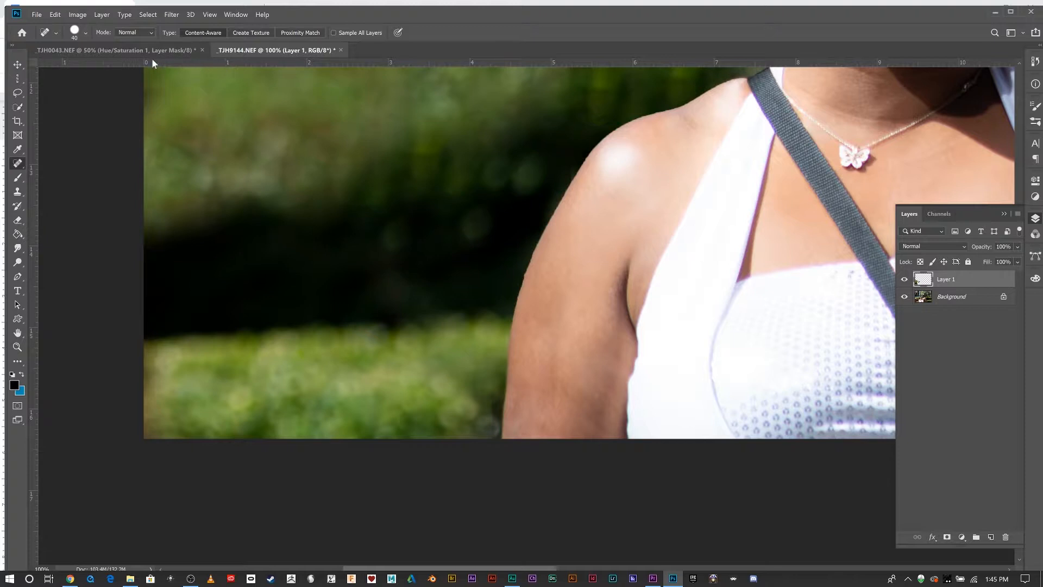
{"action": "left_click", "coordinate": [333, 33]}
{"action": "left_click_drag", "start_coordinate": [494, 377], "coordinate": [493, 443]}
{"action": "left_click_drag", "start_coordinate": [488, 387], "coordinate": [486, 438]}
{"action": "key", "text": "bracketright"}
{"action": "left_click_drag", "start_coordinate": [478, 384], "coordinate": [475, 434]}
{"action": "mouse_move", "coordinate": [472, 380]}
{"action": "left_mouse_down"}
{"action": "mouse_move", "coordinate": [460, 396]}
{"action": "mouse_move", "coordinate": [465, 440]}
{"action": "left_mouse_up"}
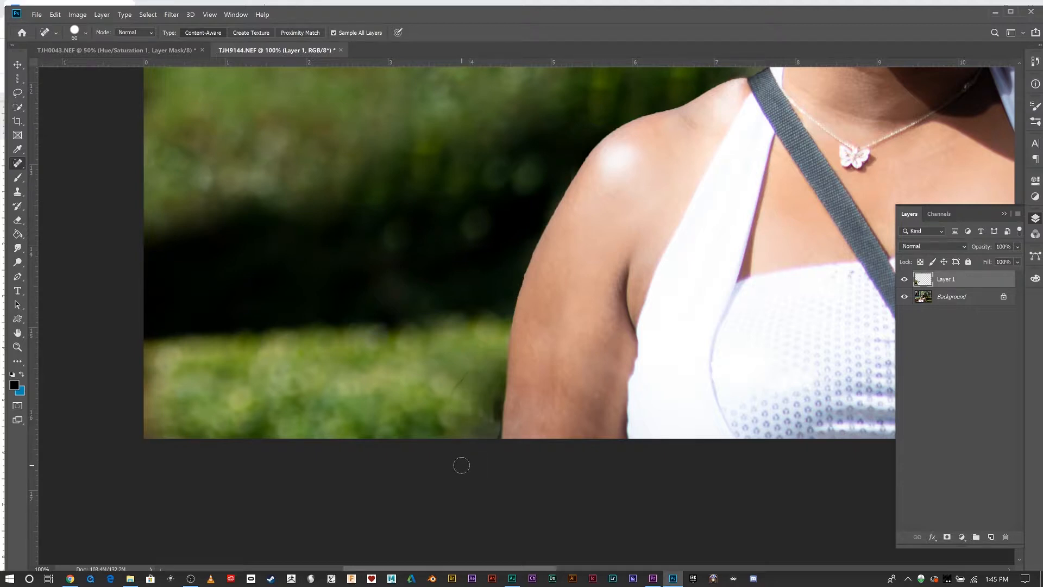
Switch to the Patch Tool, patch the area beside the arm's edge, and deselect.
{"action": "key", "text": "z"}
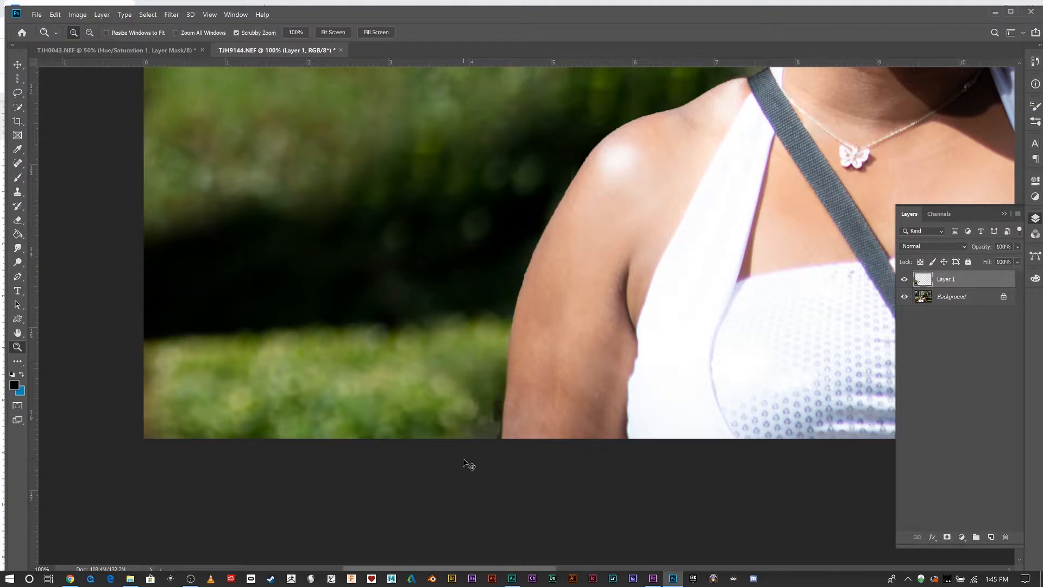
{"action": "left_click", "coordinate": [17, 163]}
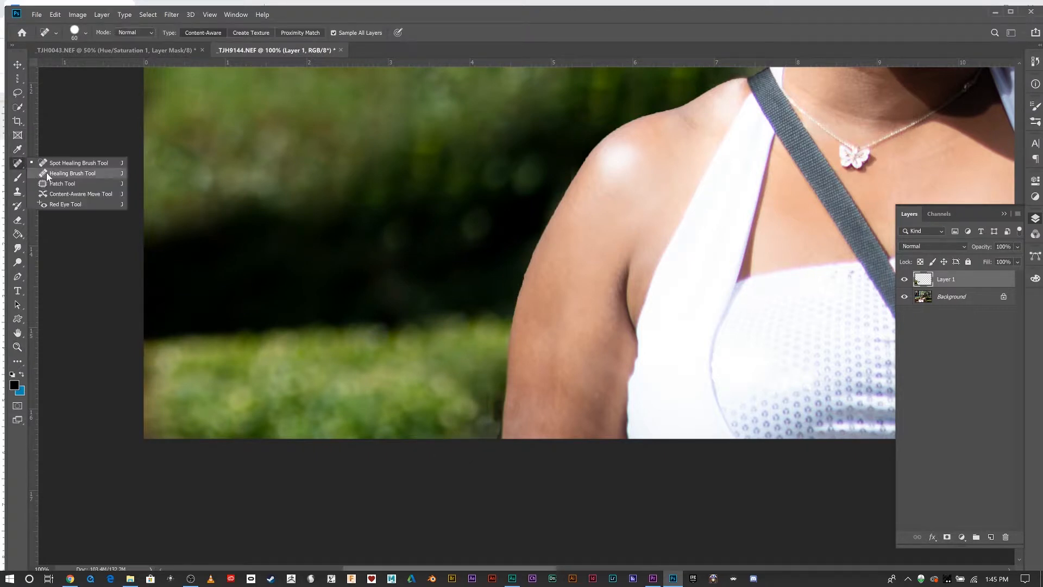
{"action": "left_click", "coordinate": [60, 183]}
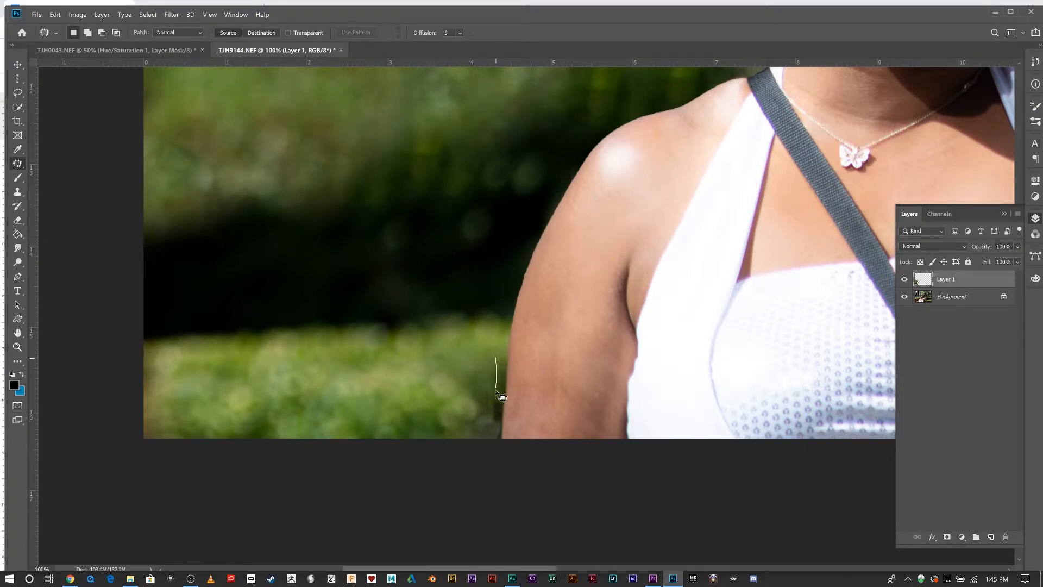
{"action": "mouse_move", "coordinate": [495, 390]}
{"action": "left_mouse_down"}
{"action": "mouse_move", "coordinate": [491, 444]}
{"action": "mouse_move", "coordinate": [476, 439]}
{"action": "mouse_move", "coordinate": [473, 400]}
{"action": "mouse_move", "coordinate": [494, 358]}
{"action": "mouse_move", "coordinate": [492, 391]}
{"action": "mouse_move", "coordinate": [431, 379]}
{"action": "left_mouse_up"}
{"action": "key", "text": "ctrl+d"}
Stamp all visible layers into a new merged layer and hide Layer 1 and Background.
{"action": "left_click", "coordinate": [933, 303]}
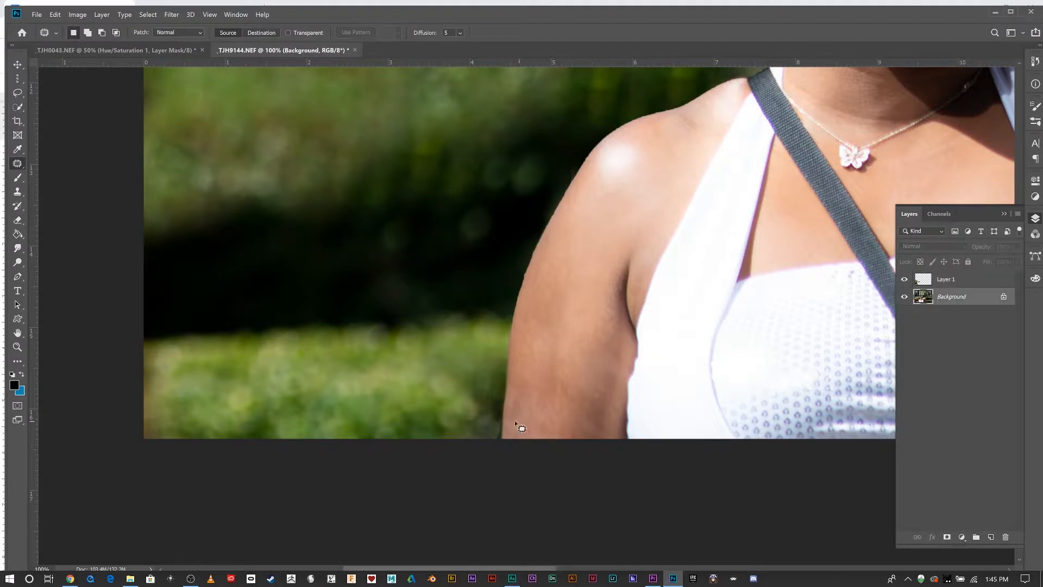
{"action": "left_click", "coordinate": [961, 280]}
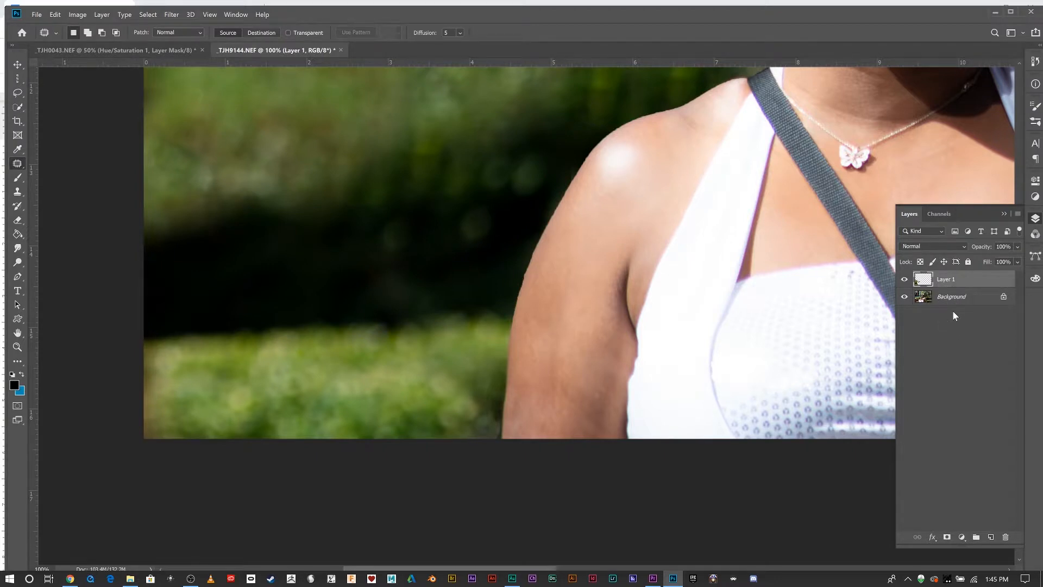
{"action": "key", "text": "ctrl+shift+alt+e"}
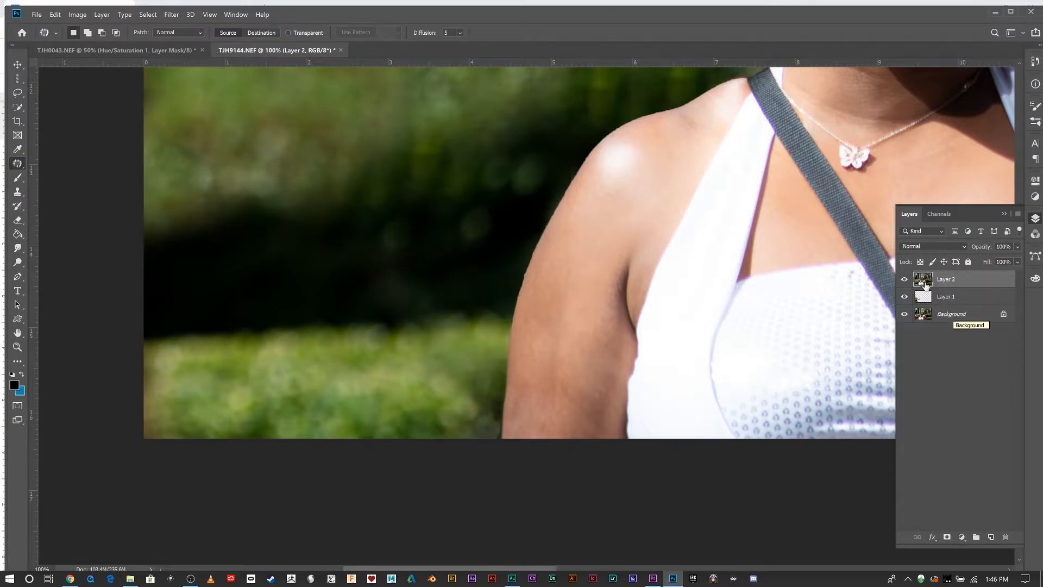
{"action": "left_click_drag", "start_coordinate": [905, 298], "coordinate": [905, 315]}
Patch the hedge along the arm's edge on the merged layer, deselect, and inspect it zoomed in.
{"action": "mouse_move", "coordinate": [485, 371]}
{"action": "left_mouse_down"}
{"action": "mouse_move", "coordinate": [467, 415]}
{"action": "mouse_move", "coordinate": [475, 436]}
{"action": "mouse_move", "coordinate": [489, 437]}
{"action": "mouse_move", "coordinate": [497, 407]}
{"action": "mouse_move", "coordinate": [485, 364]}
{"action": "mouse_move", "coordinate": [463, 396]}
{"action": "left_mouse_up"}
{"action": "key", "text": "ctrl+d"}
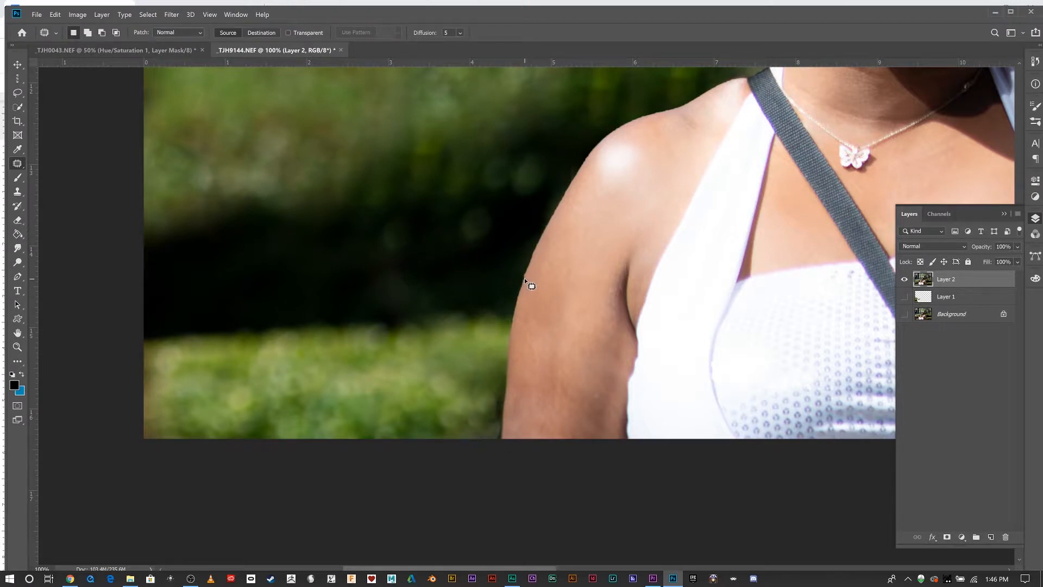
{"action": "scroll", "coordinate": [523, 278], "scroll_direction": "up", "scroll_amount": 3}
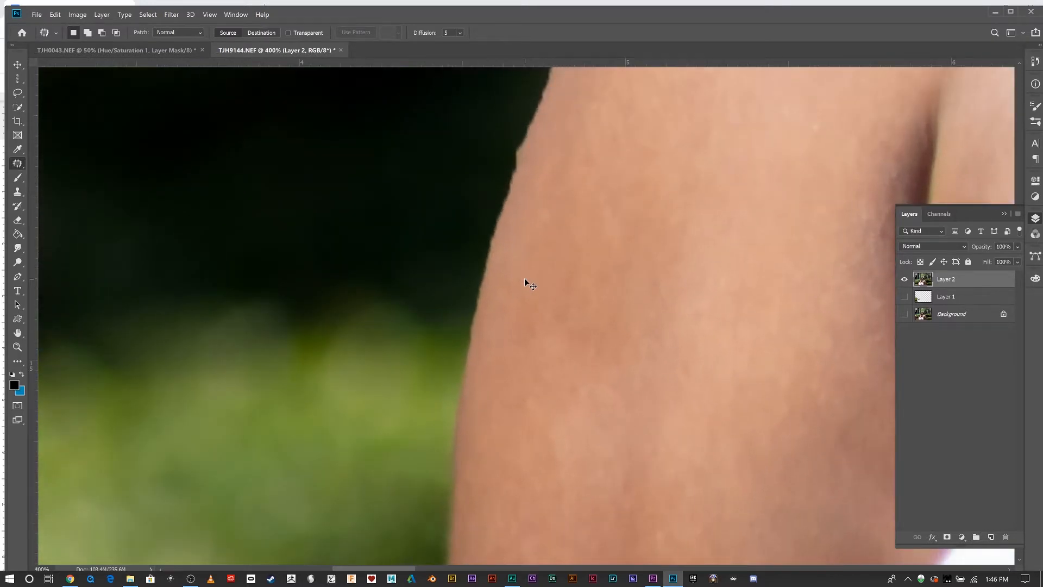
{"action": "scroll", "coordinate": [524, 278], "scroll_direction": "down", "scroll_amount": 1}
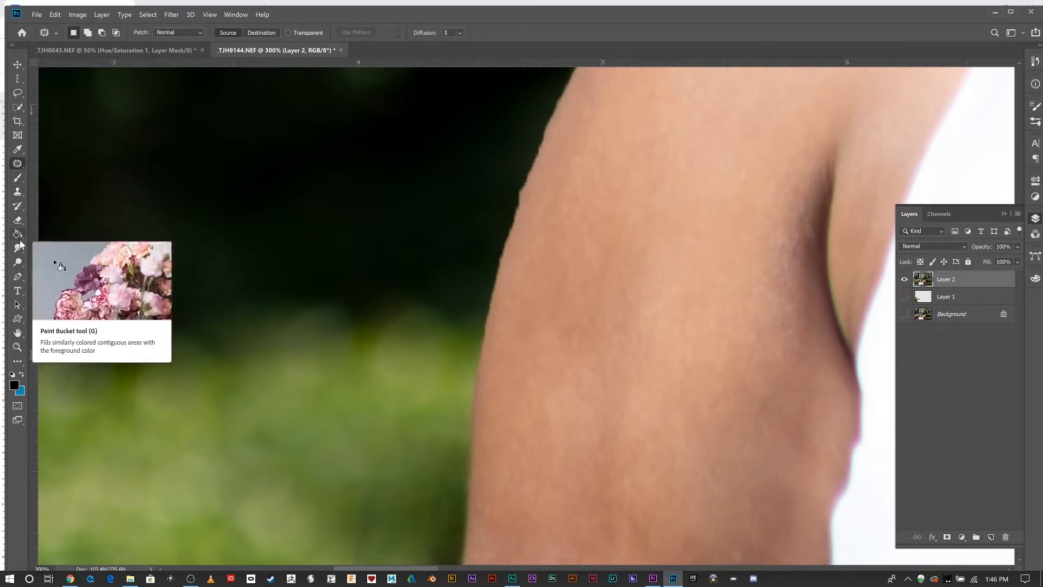
Select the Clone Stamp, increase its brush hardness, and clone dark background over the arm's outer edge.
{"action": "left_click", "coordinate": [17, 191]}
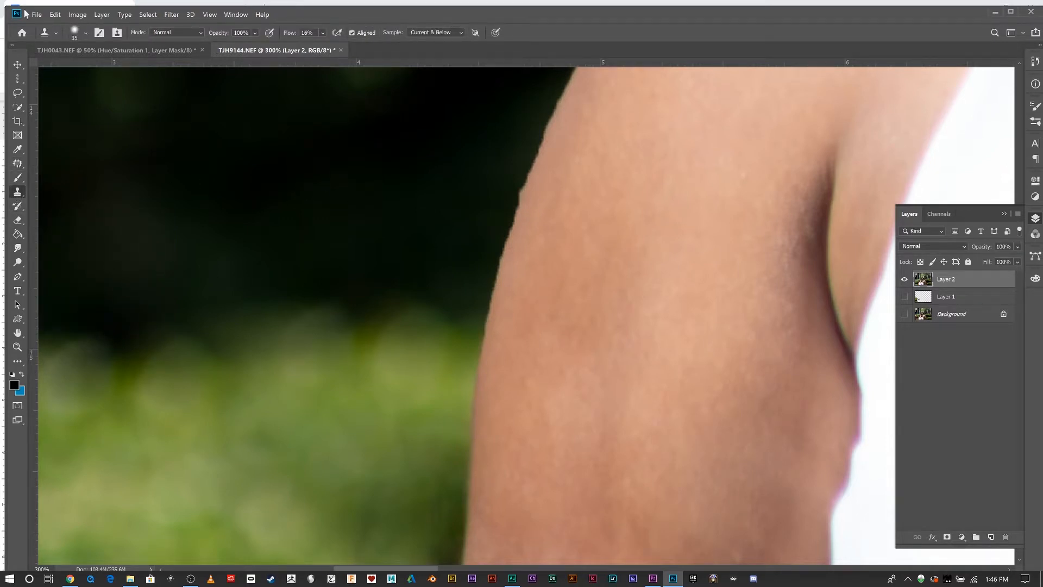
{"action": "left_click", "coordinate": [75, 32]}
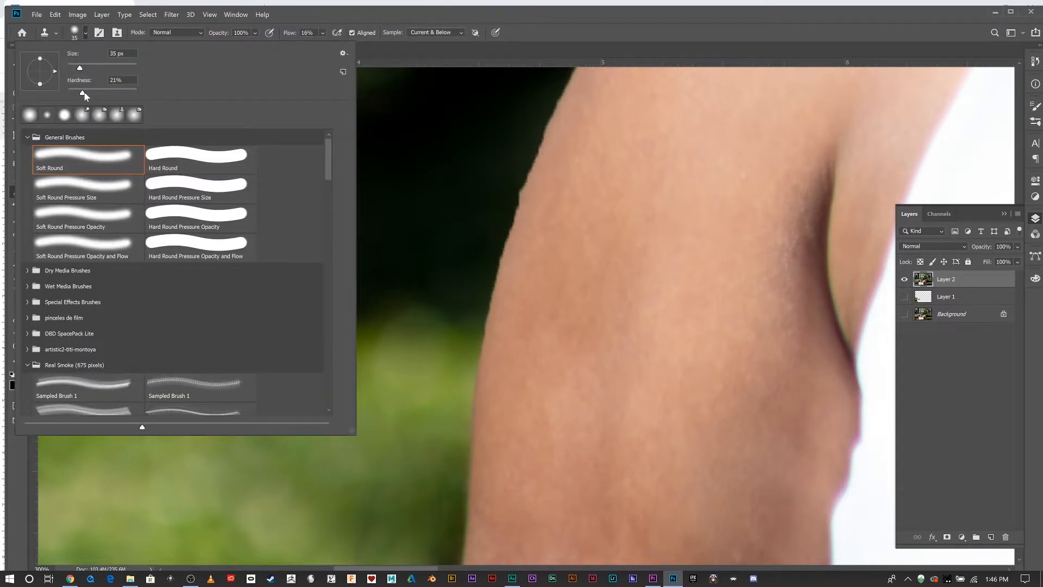
{"action": "left_click_drag", "start_coordinate": [83, 93], "coordinate": [100, 90]}
{"action": "key", "text": "Return"}
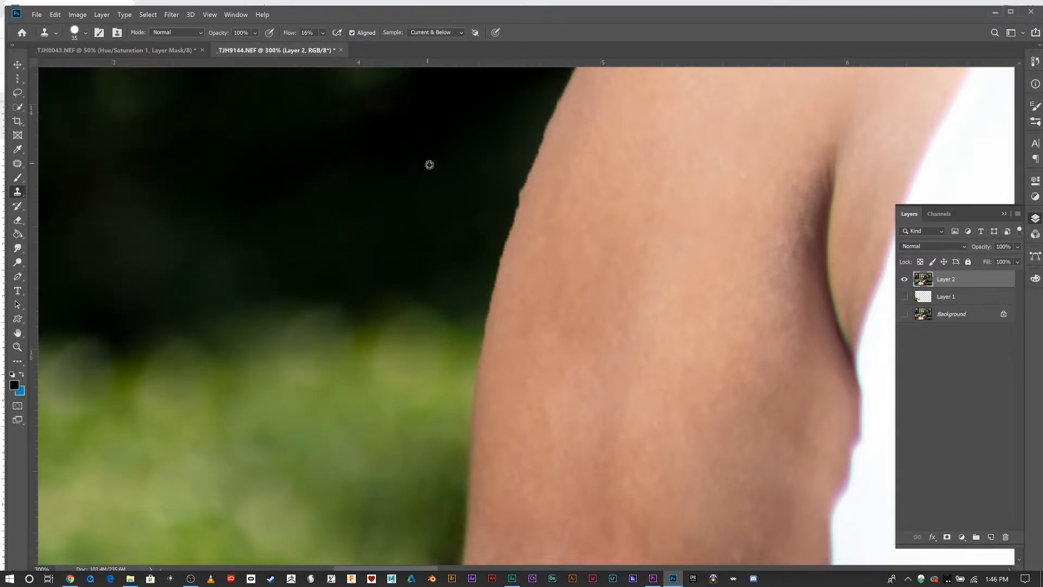
{"action": "mouse_move", "coordinate": [489, 208]}
{"action": "left_mouse_down"}
{"action": "mouse_move", "coordinate": [514, 186]}
{"action": "mouse_move", "coordinate": [499, 193]}
{"action": "mouse_move", "coordinate": [497, 226]}
{"action": "mouse_move", "coordinate": [508, 184]}
{"action": "mouse_move", "coordinate": [484, 259]}
{"action": "mouse_move", "coordinate": [487, 189]}
{"action": "mouse_move", "coordinate": [475, 180]}
{"action": "mouse_move", "coordinate": [464, 196]}
{"action": "mouse_move", "coordinate": [514, 145]}
{"action": "mouse_move", "coordinate": [513, 161]}
{"action": "mouse_move", "coordinate": [483, 161]}
{"action": "mouse_move", "coordinate": [503, 153]}
{"action": "mouse_move", "coordinate": [419, 193]}
{"action": "mouse_move", "coordinate": [549, 153]}
{"action": "mouse_move", "coordinate": [512, 156]}
{"action": "mouse_move", "coordinate": [533, 117]}
{"action": "mouse_move", "coordinate": [513, 170]}
{"action": "mouse_move", "coordinate": [539, 101]}
{"action": "mouse_move", "coordinate": [508, 205]}
{"action": "left_mouse_up"}
{"action": "left_click", "coordinate": [420, 193]}
{"action": "key", "text": "ctrl+z"}
{"action": "left_click_drag", "start_coordinate": [486, 141], "coordinate": [500, 123]}
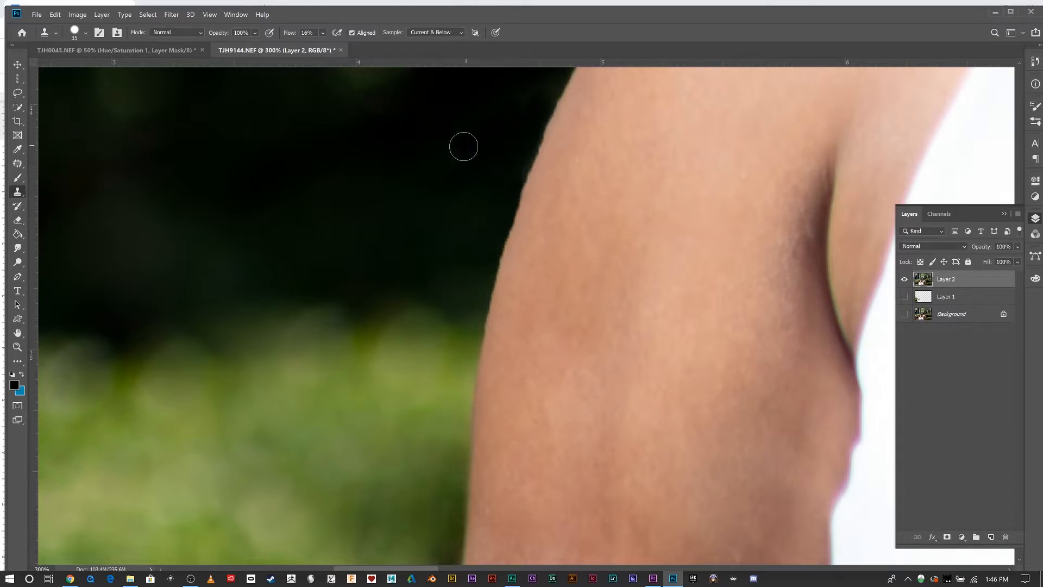
Switch to the Spot Healing Brush at 150 px and heal spots on the hedge at the left.
{"action": "key", "text": "ctrl+minus"}
{"action": "key", "text": "ctrl+minus"}
{"action": "key", "text": "ctrl+minus"}
{"action": "key", "text": "ctrl+minus"}
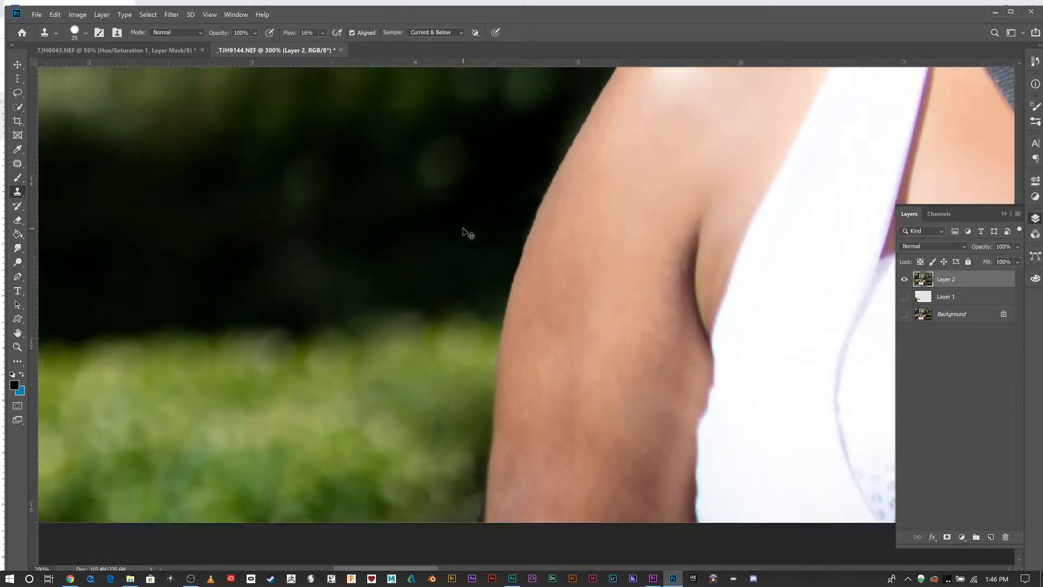
{"action": "key", "text": "ctrl+minus"}
{"action": "key", "text": "ctrl+minus"}
{"action": "key", "text": "ctrl+minus"}
{"action": "key", "text": "ctrl+minus"}
{"action": "key", "text": "ctrl+minus"}
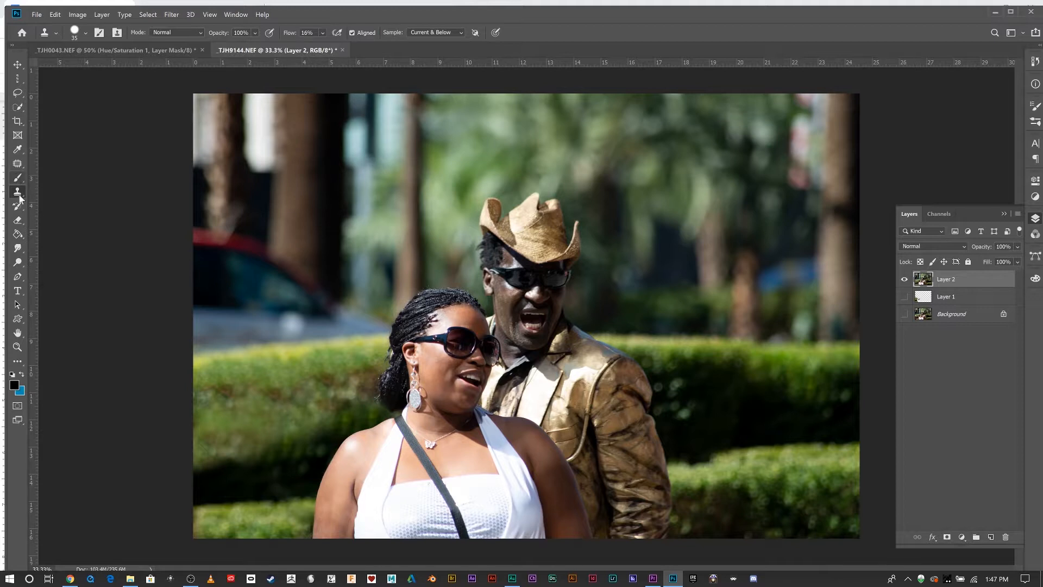
{"action": "right_click", "coordinate": [20, 165]}
{"action": "left_click", "coordinate": [57, 163]}
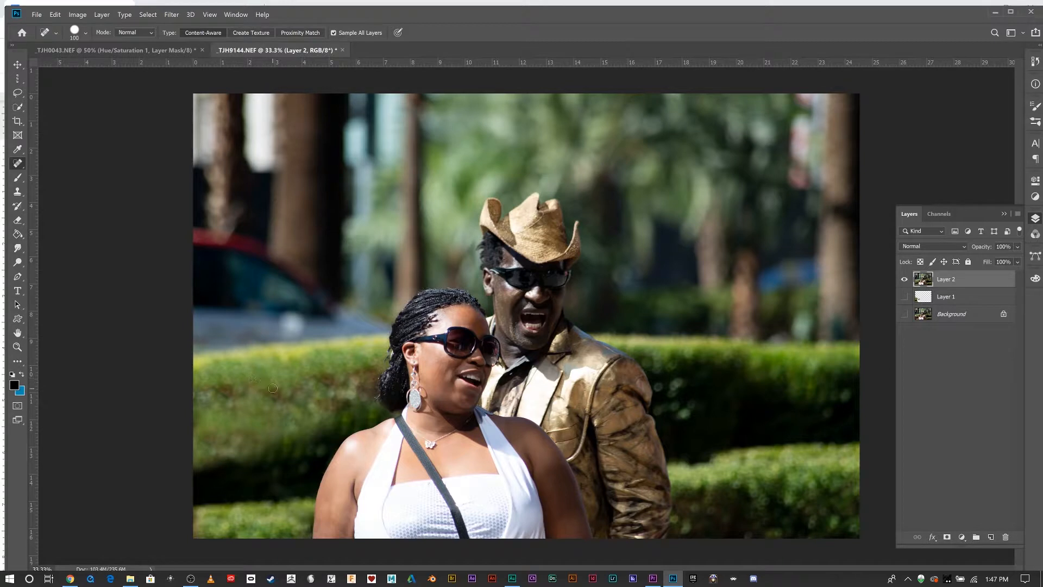
{"action": "key", "text": "bracketright"}
{"action": "key", "text": "bracketright"}
{"action": "left_click_drag", "start_coordinate": [273, 388], "coordinate": [315, 381]}
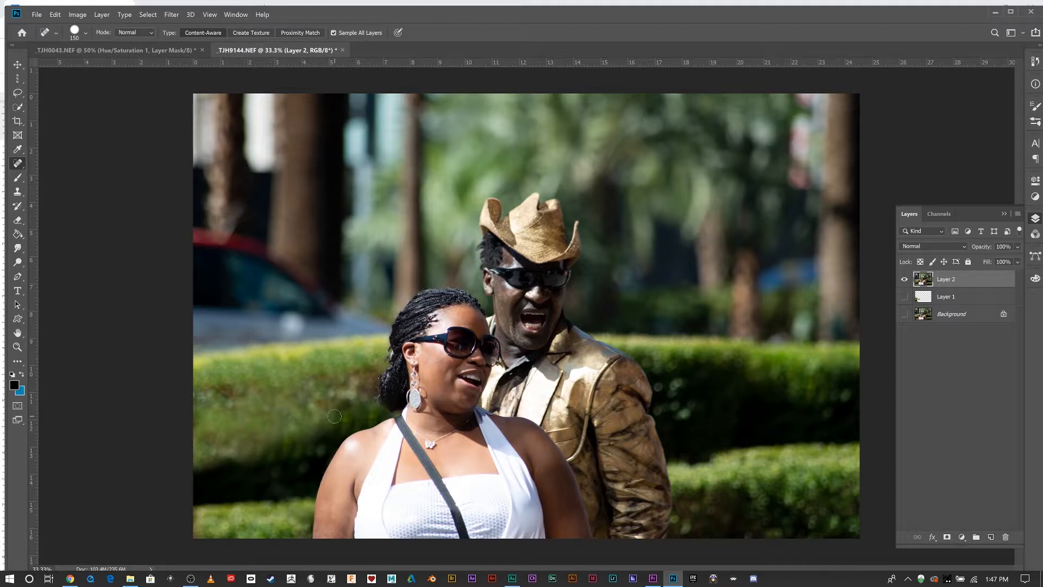
{"action": "left_click", "coordinate": [347, 403]}
Set the Clone Stamp to sample Current Layer, enlarge the brush to 600 px, and clone tree trunks over the red car.
{"action": "left_click", "coordinate": [17, 191]}
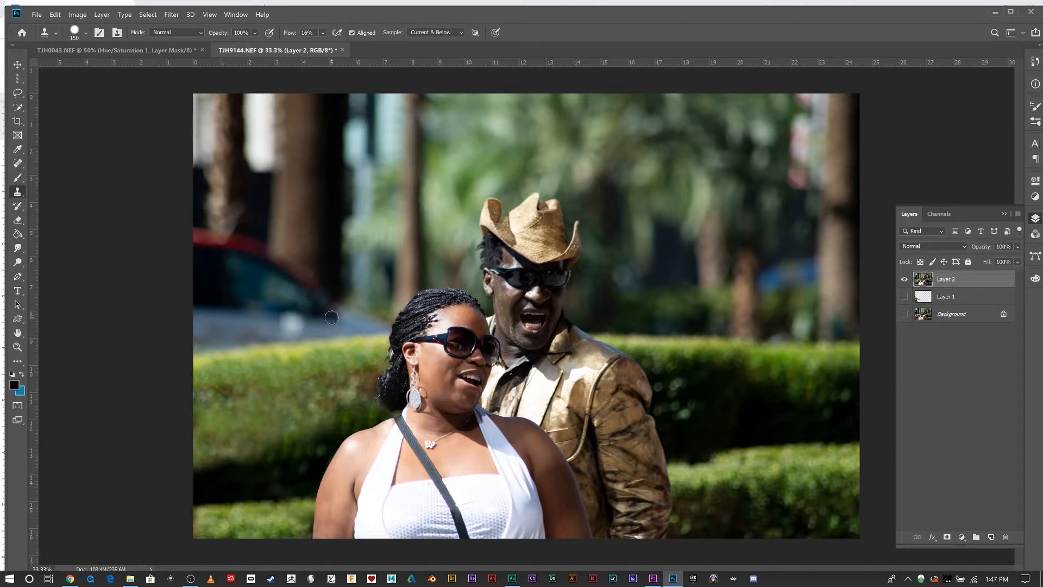
{"action": "left_click", "coordinate": [436, 33]}
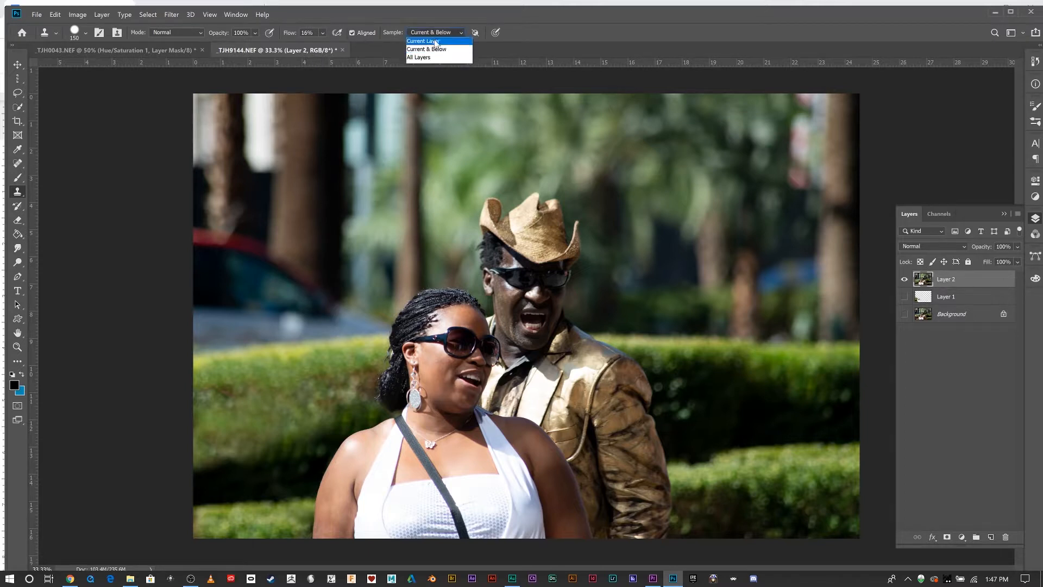
{"action": "left_click", "coordinate": [432, 41]}
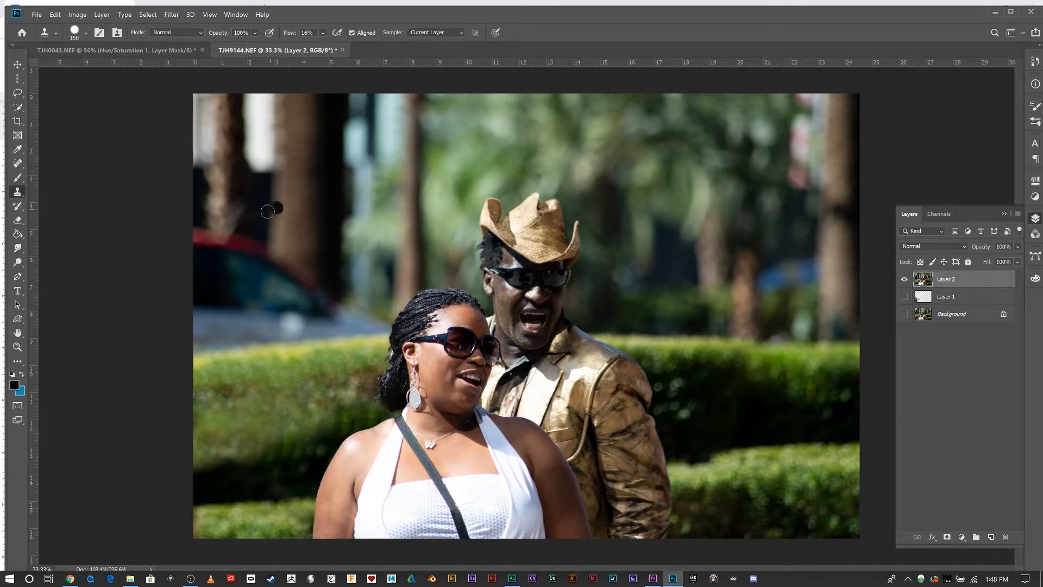
{"action": "left_click", "coordinate": [265, 202], "text": "alt"}
{"action": "key", "text": "bracketright"}
{"action": "key", "text": "bracketright"}
{"action": "key", "text": "bracketright"}
{"action": "key", "text": "bracketright"}
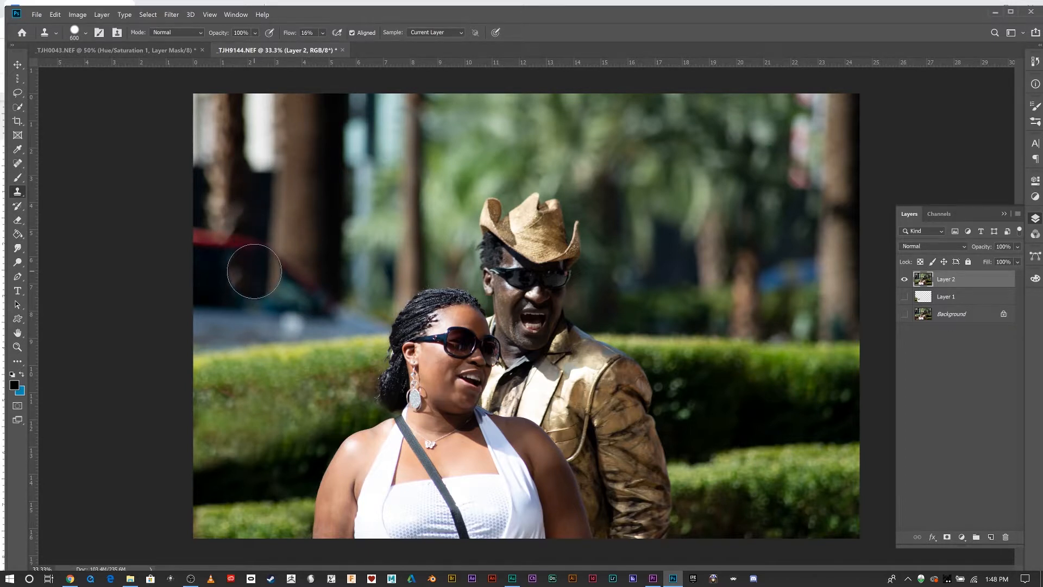
{"action": "mouse_move", "coordinate": [253, 271]}
{"action": "left_mouse_down"}
{"action": "mouse_move", "coordinate": [212, 259]}
{"action": "mouse_move", "coordinate": [241, 250]}
{"action": "mouse_move", "coordinate": [217, 251]}
{"action": "mouse_move", "coordinate": [247, 307]}
{"action": "mouse_move", "coordinate": [307, 294]}
{"action": "mouse_move", "coordinate": [289, 269]}
{"action": "mouse_move", "coordinate": [296, 280]}
{"action": "mouse_move", "coordinate": [257, 274]}
{"action": "mouse_move", "coordinate": [223, 194]}
{"action": "left_mouse_up"}
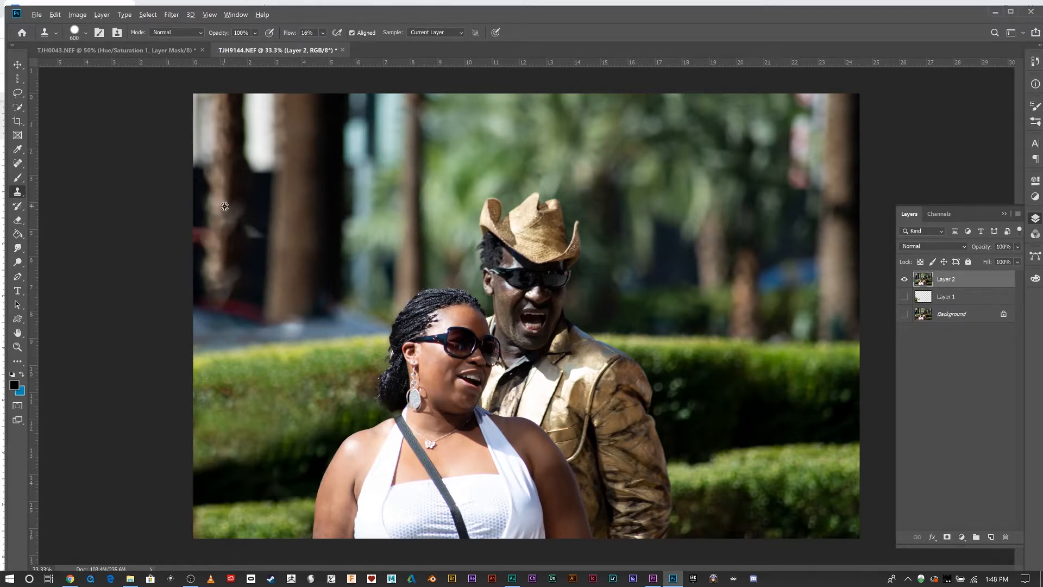
Continue cloning trees over the remaining red car area at the upper left.
{"action": "left_click", "coordinate": [227, 213], "text": "alt"}
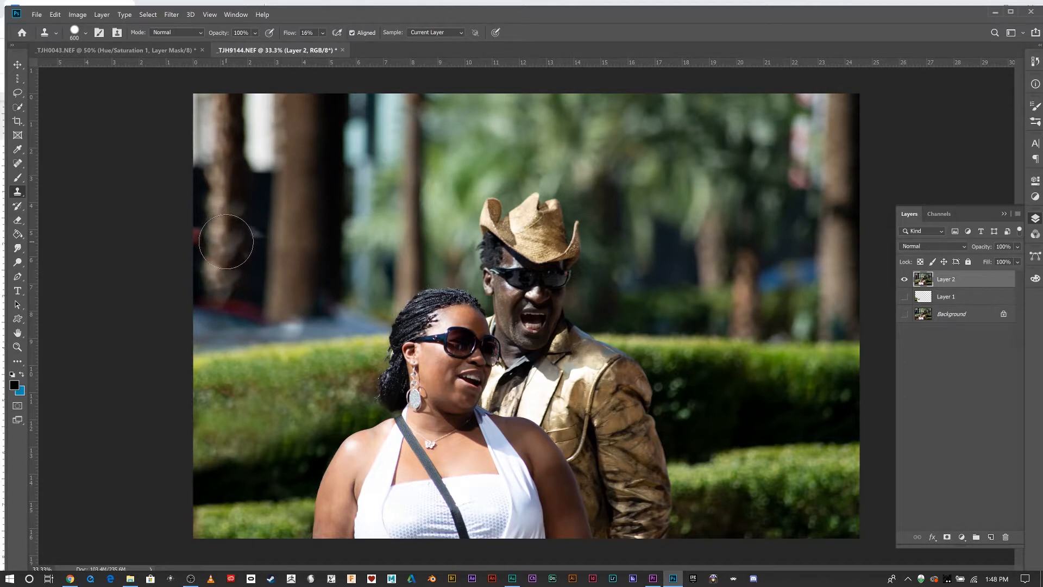
{"action": "mouse_move", "coordinate": [223, 240]}
{"action": "left_mouse_down"}
{"action": "mouse_move", "coordinate": [206, 234]}
{"action": "mouse_move", "coordinate": [234, 228]}
{"action": "mouse_move", "coordinate": [227, 256]}
{"action": "mouse_move", "coordinate": [226, 240]}
{"action": "mouse_move", "coordinate": [258, 249]}
{"action": "mouse_move", "coordinate": [250, 255]}
{"action": "mouse_move", "coordinate": [262, 245]}
{"action": "mouse_move", "coordinate": [252, 310]}
{"action": "mouse_move", "coordinate": [245, 304]}
{"action": "mouse_move", "coordinate": [297, 319]}
{"action": "mouse_move", "coordinate": [326, 291]}
{"action": "mouse_move", "coordinate": [333, 298]}
{"action": "left_mouse_up"}
{"action": "left_click", "coordinate": [261, 212], "text": "alt"}
{"action": "left_click", "coordinate": [258, 277], "text": "alt"}
{"action": "left_click", "coordinate": [257, 242], "text": "alt"}
{"action": "key", "text": "ctrl+z"}
{"action": "left_click", "coordinate": [259, 236], "text": "alt"}
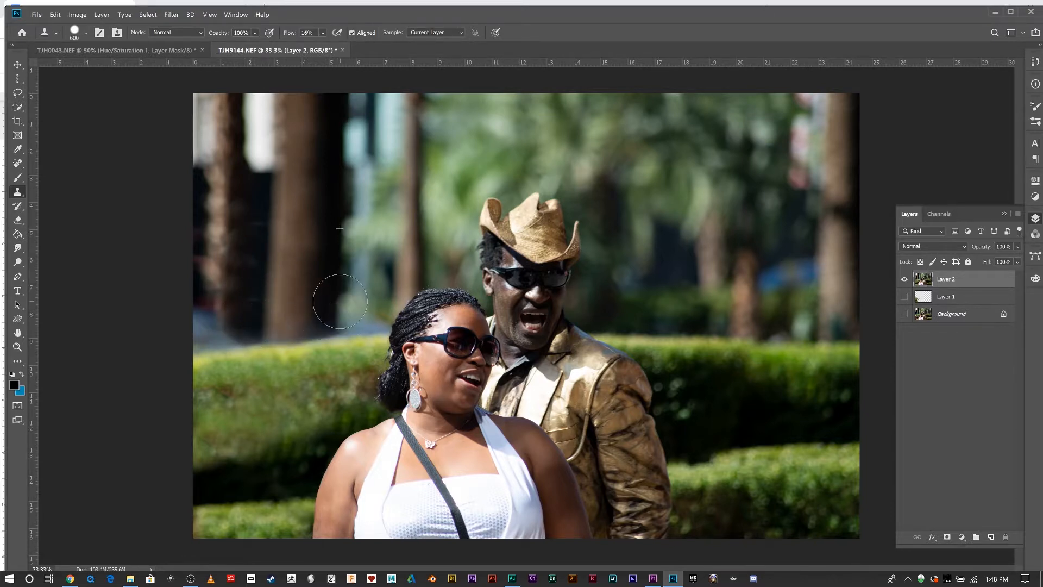
Try cloning background beside the woman's hair with a 200 px brush.
{"action": "left_click", "coordinate": [373, 239], "text": "alt"}
{"action": "key", "text": "bracketleft"}
{"action": "key", "text": "bracketleft"}
{"action": "key", "text": "bracketleft"}
{"action": "key", "text": "bracketleft"}
{"action": "key", "text": "bracketleft"}
{"action": "mouse_move", "coordinate": [365, 312]}
{"action": "left_mouse_down"}
{"action": "mouse_move", "coordinate": [355, 329]}
{"action": "mouse_move", "coordinate": [384, 322]}
{"action": "left_mouse_up"}
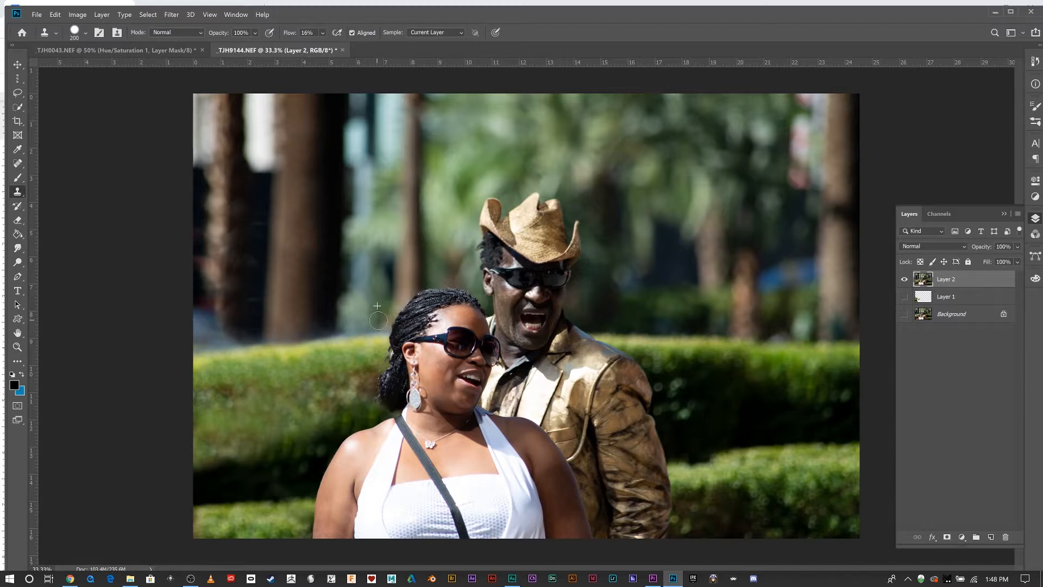
{"action": "left_click_drag", "start_coordinate": [397, 301], "coordinate": [391, 309]}
{"action": "key", "text": "ctrl+z"}
{"action": "key", "text": "ctrl+z"}
{"action": "left_click", "coordinate": [352, 320], "text": "alt"}
{"action": "left_click", "coordinate": [85, 36]}
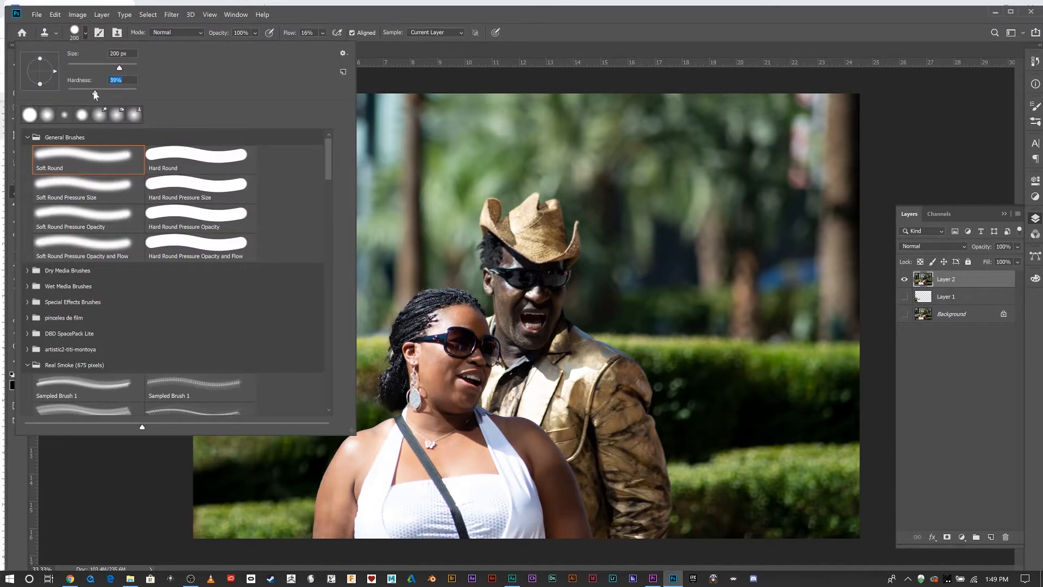
{"action": "left_click", "coordinate": [563, 33]}
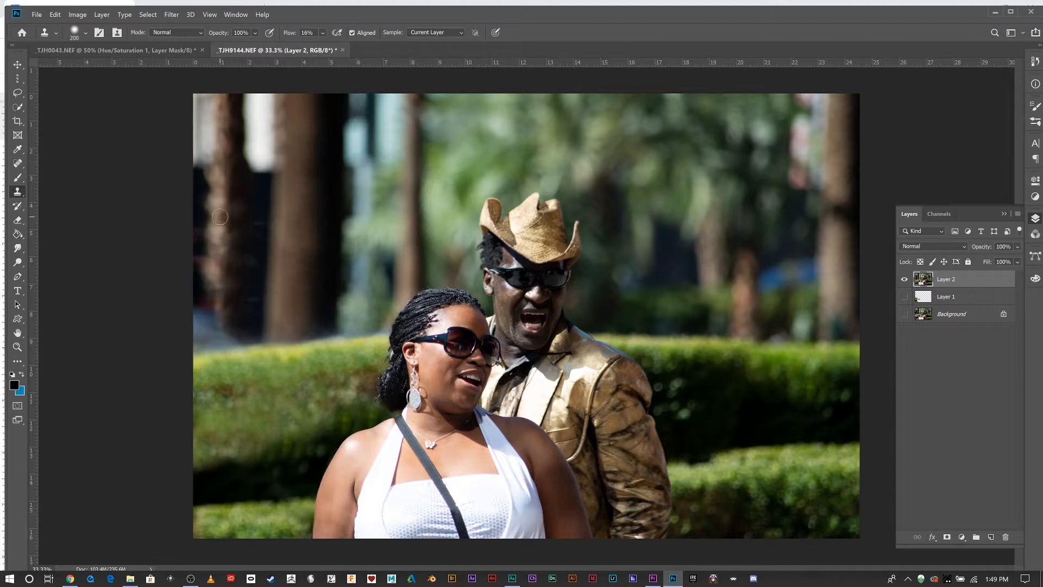
{"action": "key", "text": "bracketright"}
{"action": "key", "text": "bracketright"}
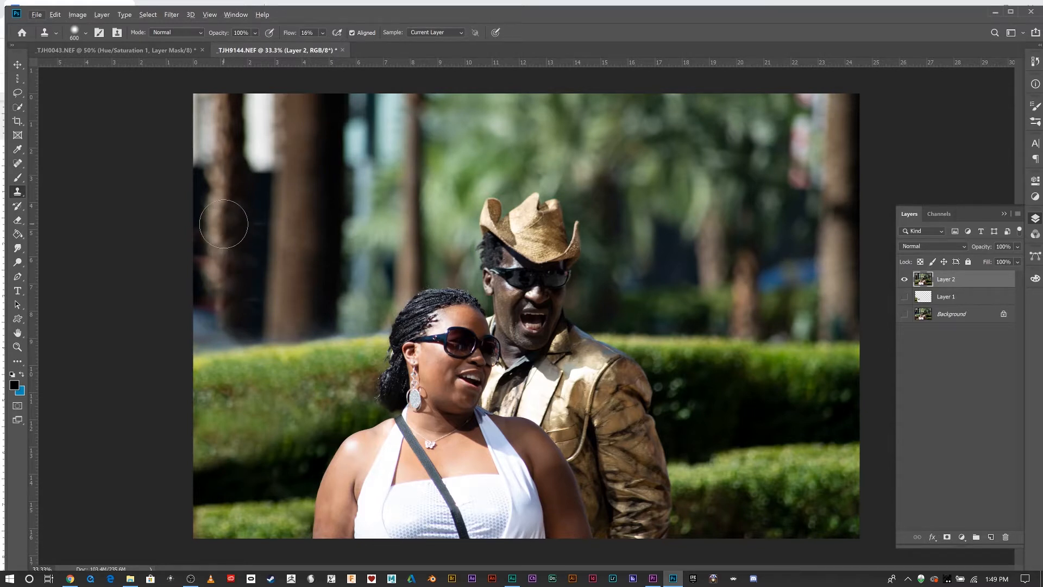
{"action": "mouse_move", "coordinate": [223, 224]}
{"action": "left_mouse_down"}
{"action": "mouse_move", "coordinate": [223, 326]}
{"action": "mouse_move", "coordinate": [224, 318]}
{"action": "mouse_move", "coordinate": [182, 326]}
{"action": "mouse_move", "coordinate": [226, 315]}
{"action": "mouse_move", "coordinate": [232, 330]}
{"action": "left_mouse_up"}
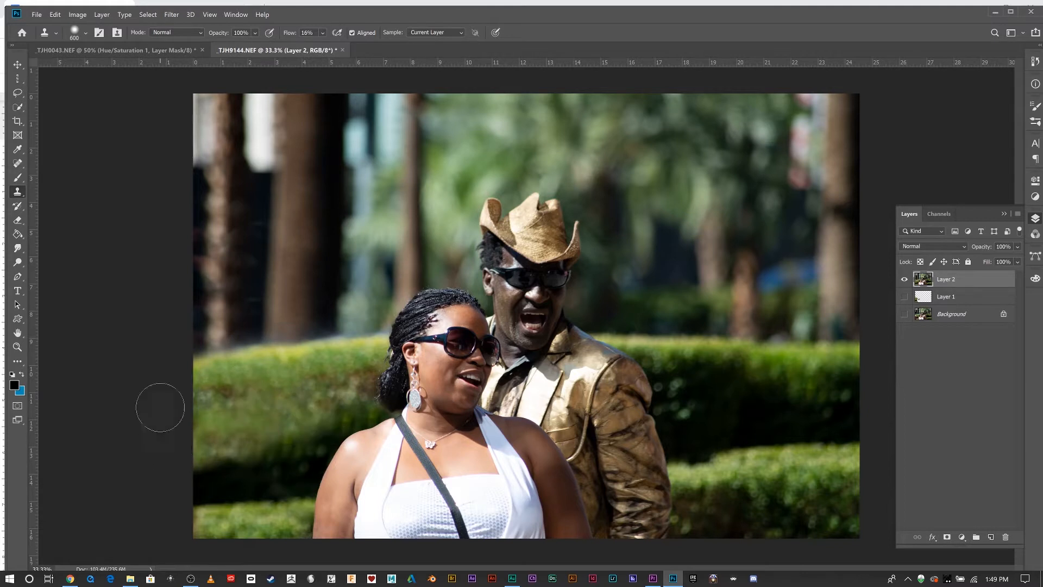
{"action": "key", "text": "ctrl+z"}
{"action": "key", "text": "ctrl+z"}
{"action": "key", "text": "ctrl+z"}
{"action": "key", "text": "ctrl+z"}
{"action": "key", "text": "ctrl+z"}
{"action": "key", "text": "ctrl+z"}
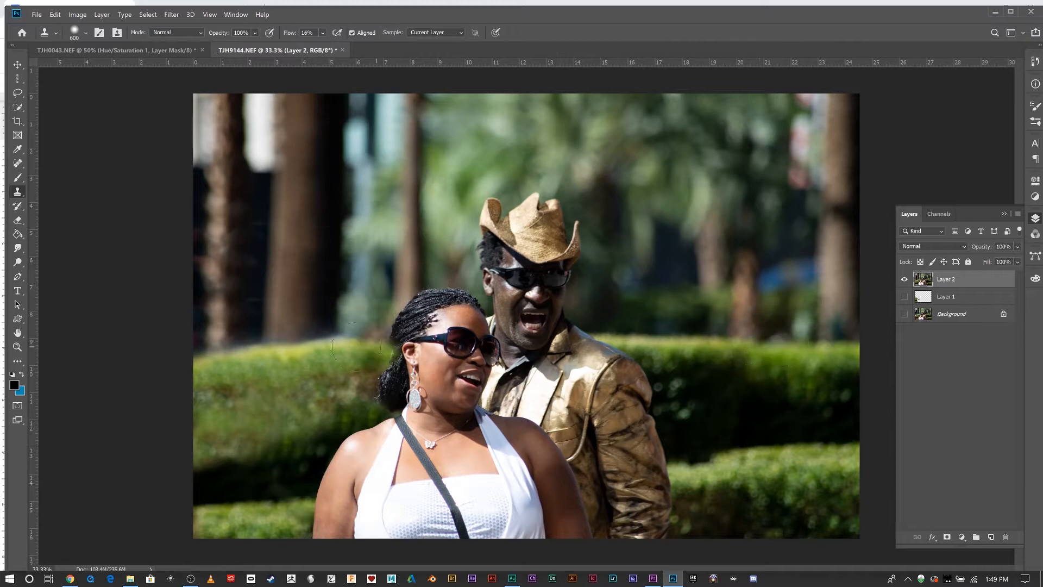
Clone hedge from the right side over the hedge's top edge at the left, using 600 px and 250 px brushes.
{"action": "left_click", "coordinate": [784, 447], "text": "alt"}
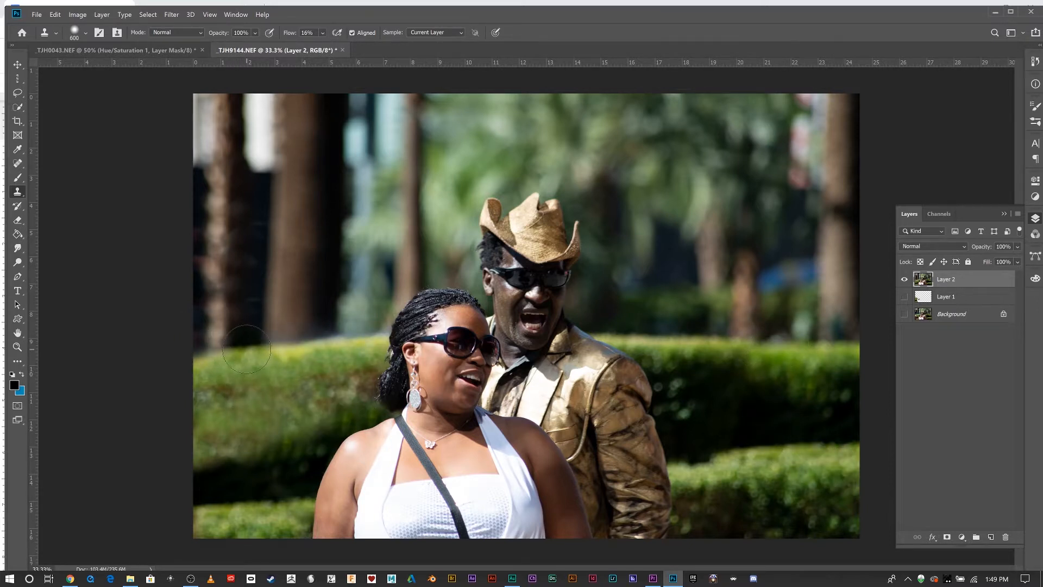
{"action": "left_click_drag", "start_coordinate": [248, 351], "coordinate": [279, 351]}
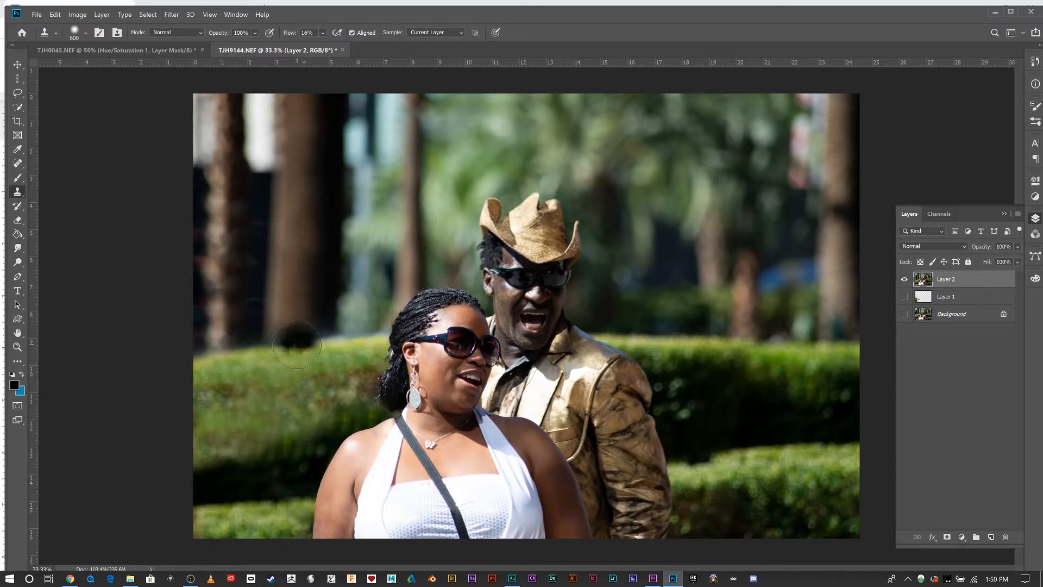
{"action": "left_click_drag", "start_coordinate": [248, 414], "coordinate": [300, 436]}
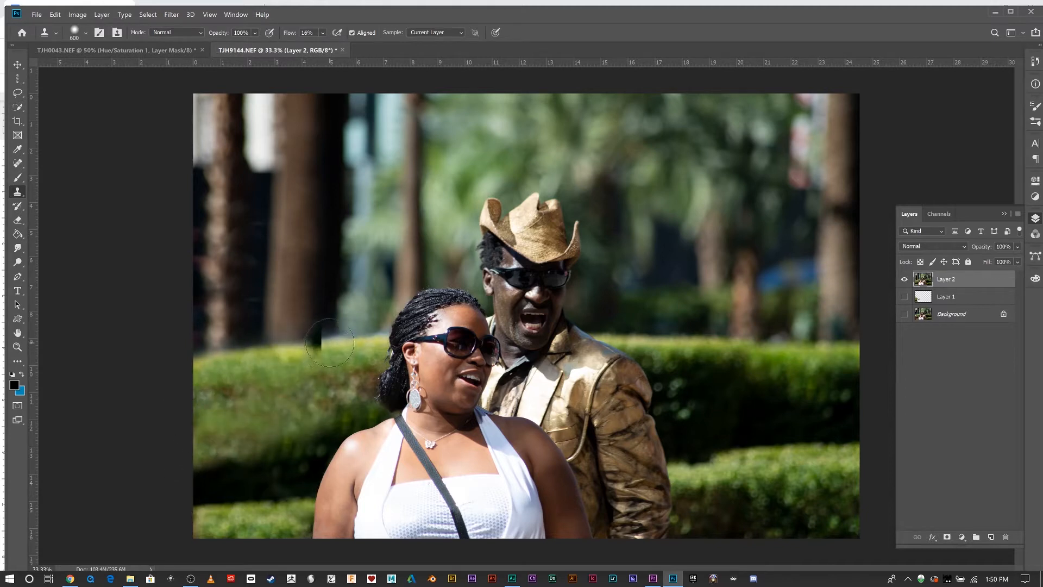
{"action": "left_click", "coordinate": [796, 444], "text": "alt"}
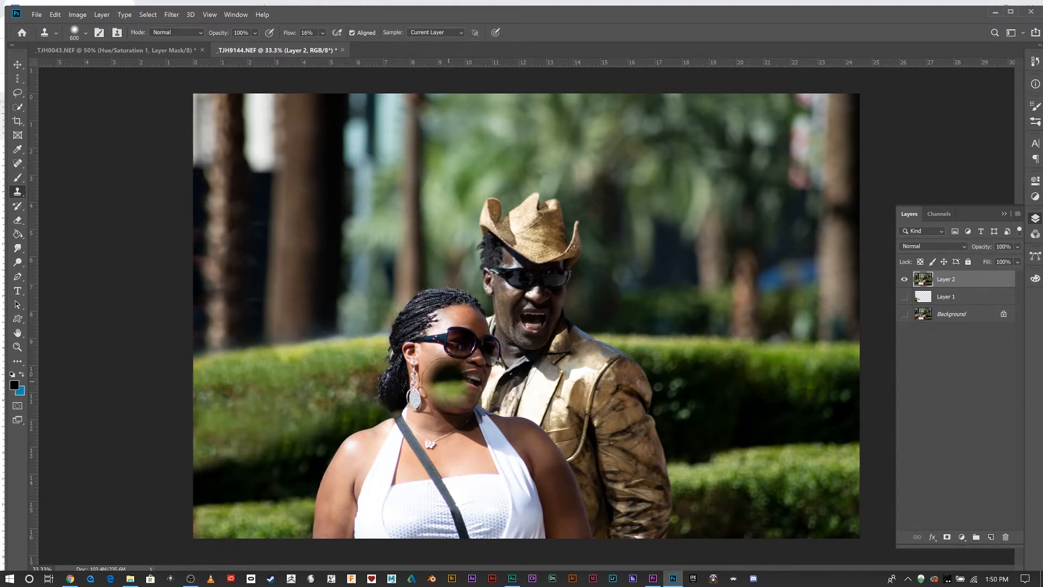
{"action": "key", "text": "bracketleft"}
{"action": "key", "text": "bracketleft"}
{"action": "key", "text": "bracketleft"}
{"action": "key", "text": "bracketleft"}
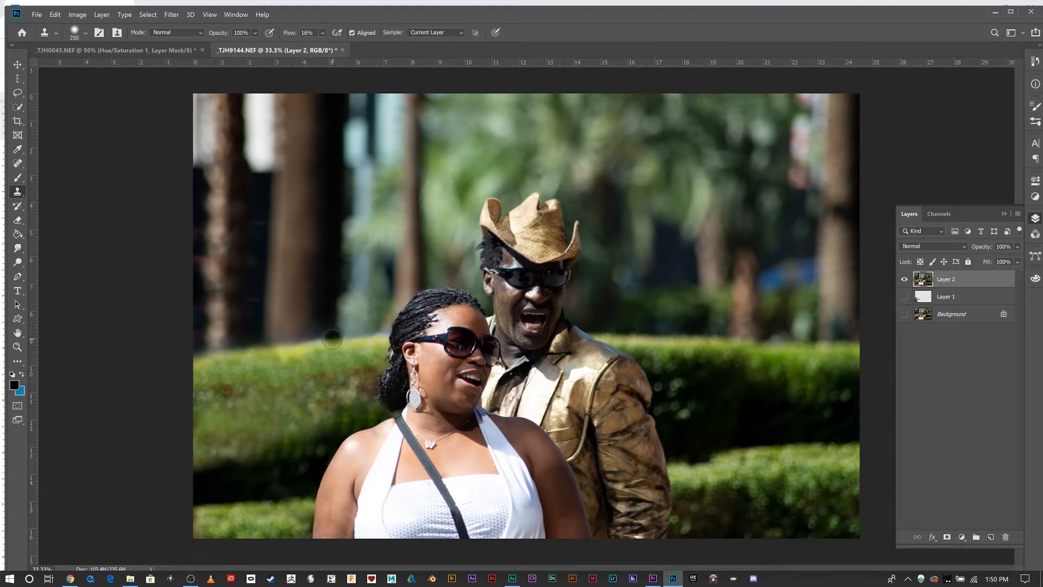
{"action": "left_click_drag", "start_coordinate": [337, 335], "coordinate": [322, 344]}
{"action": "left_click", "coordinate": [315, 414]}
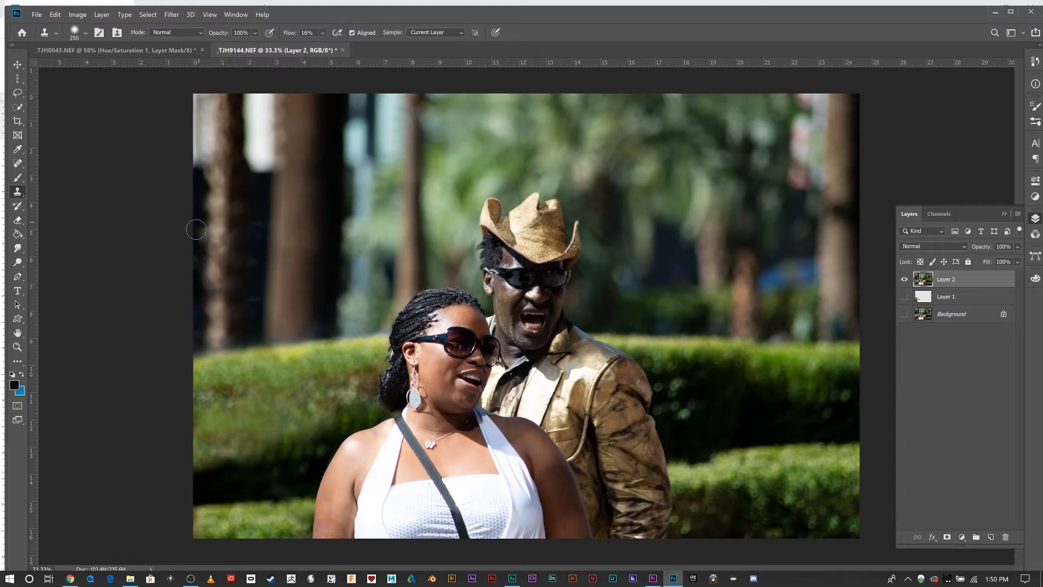
Clone over the dark strip along the photo's left edge near the tree trunks.
{"action": "left_click_drag", "start_coordinate": [196, 265], "coordinate": [200, 262]}
{"action": "left_click", "coordinate": [199, 326], "text": "alt"}
{"action": "left_click_drag", "start_coordinate": [199, 328], "coordinate": [199, 344]}
{"action": "left_click", "coordinate": [200, 215], "text": "alt"}
{"action": "mouse_move", "coordinate": [200, 236]}
{"action": "left_mouse_down"}
{"action": "mouse_move", "coordinate": [198, 247]}
{"action": "mouse_move", "coordinate": [203, 223]}
{"action": "mouse_move", "coordinate": [255, 239]}
{"action": "mouse_move", "coordinate": [258, 265]}
{"action": "left_mouse_up"}
{"action": "left_click", "coordinate": [261, 218], "text": "alt"}
{"action": "left_click_drag", "start_coordinate": [253, 301], "coordinate": [255, 301]}
Spot-heal the bright spots in the upper right trees with an 800 px Spot Healing Brush.
{"action": "left_click", "coordinate": [18, 163]}
{"action": "left_click", "coordinate": [67, 164]}
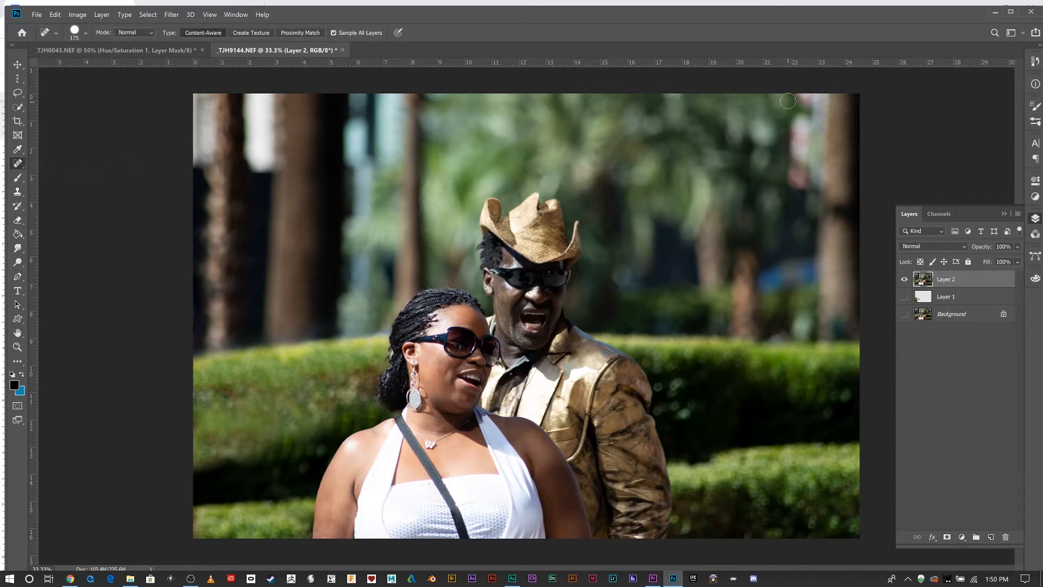
{"action": "key", "text": "bracketright"}
{"action": "key", "text": "bracketright"}
{"action": "key", "text": "bracketright"}
{"action": "key", "text": "bracketright"}
{"action": "mouse_move", "coordinate": [827, 115]}
{"action": "left_mouse_down"}
{"action": "mouse_move", "coordinate": [823, 163]}
{"action": "mouse_move", "coordinate": [817, 121]}
{"action": "left_mouse_up"}
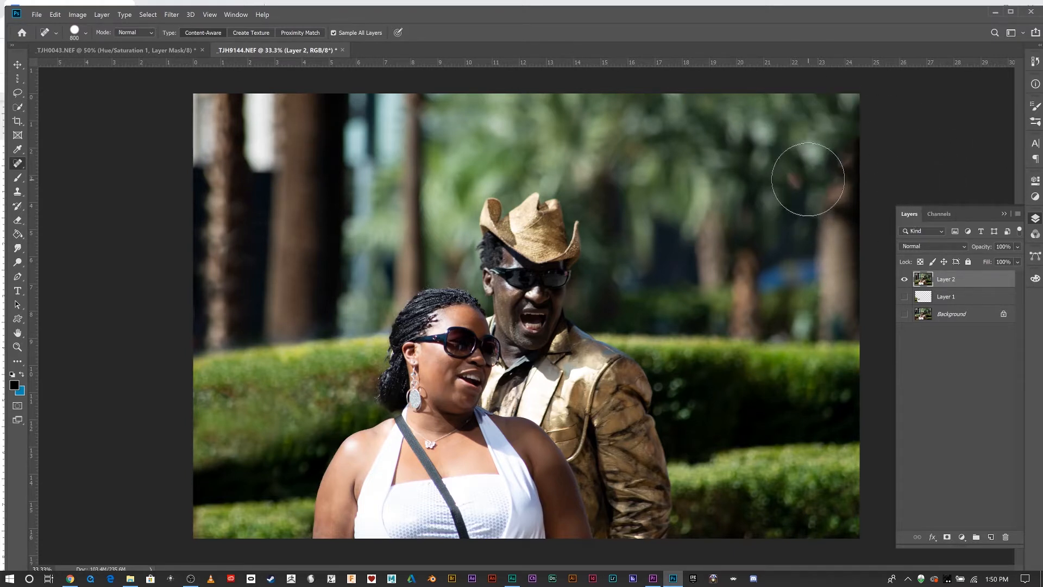
{"action": "left_click", "coordinate": [809, 177]}
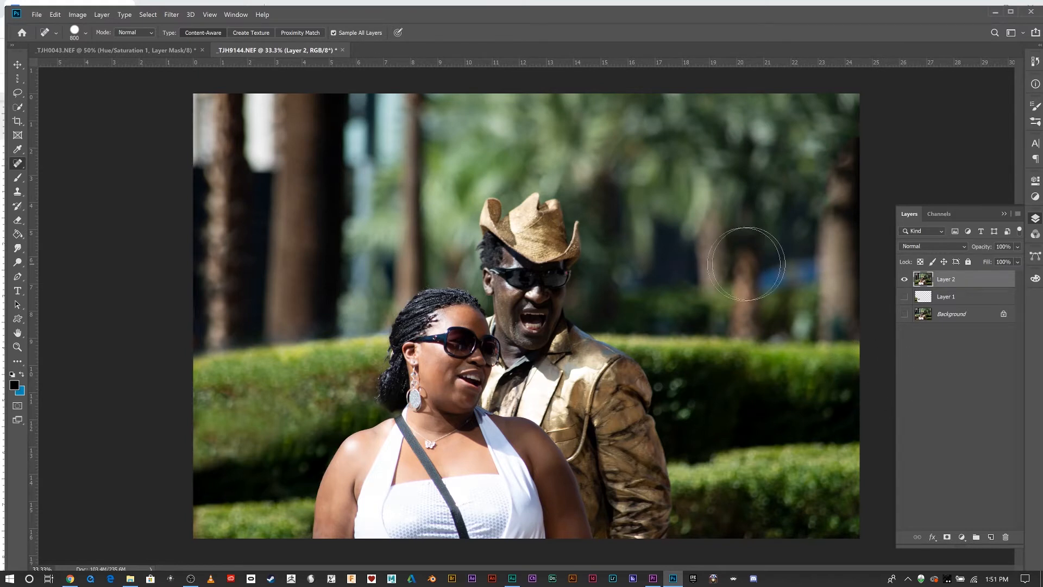
{"action": "left_click", "coordinate": [784, 277]}
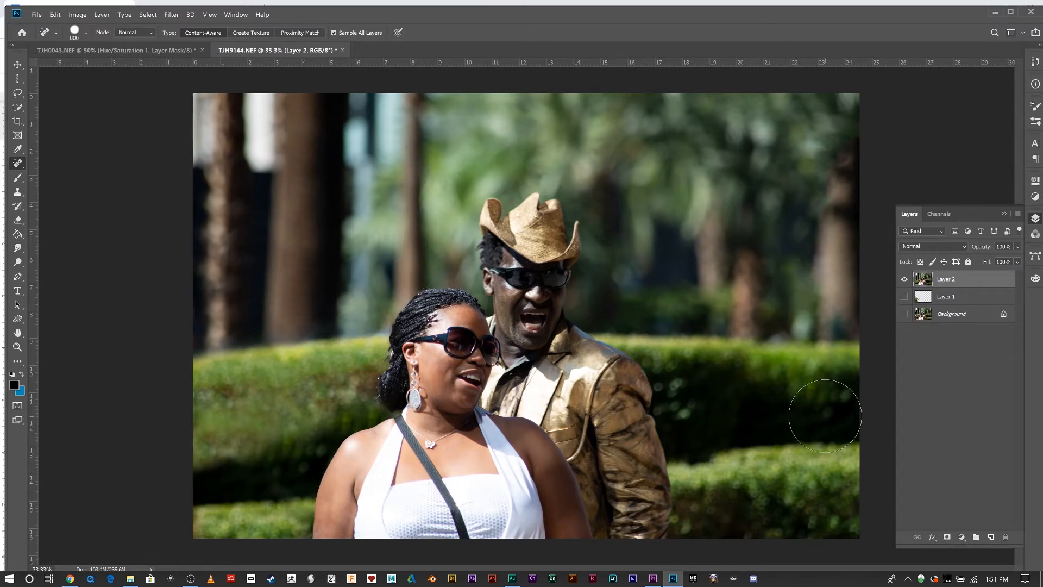
{"action": "key", "text": "ctrl+z"}
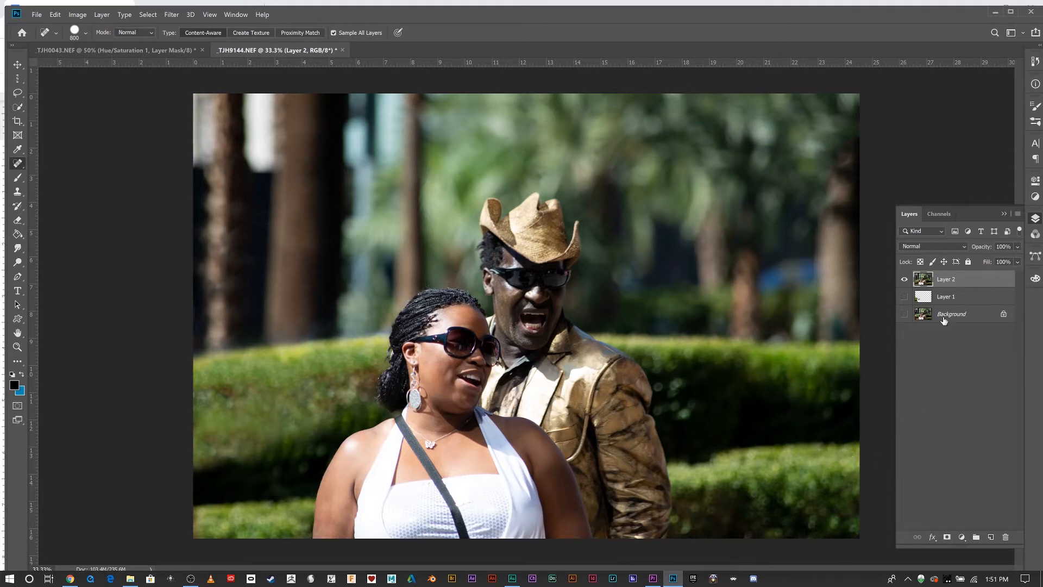
Add a Color Balance adjustment layer above Layer 2.
{"action": "left_click", "coordinate": [962, 536]}
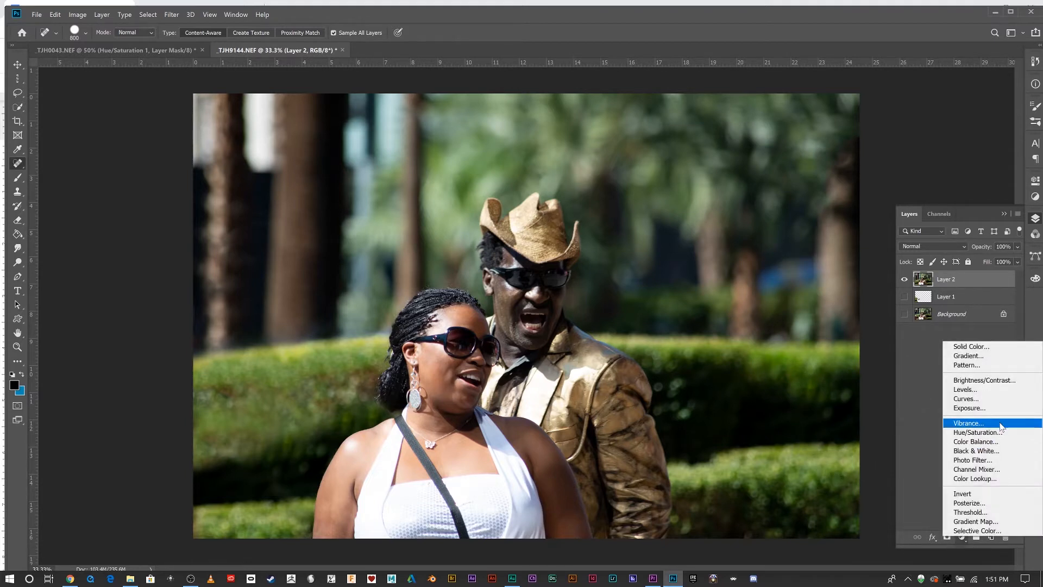
{"action": "left_click", "coordinate": [999, 441]}
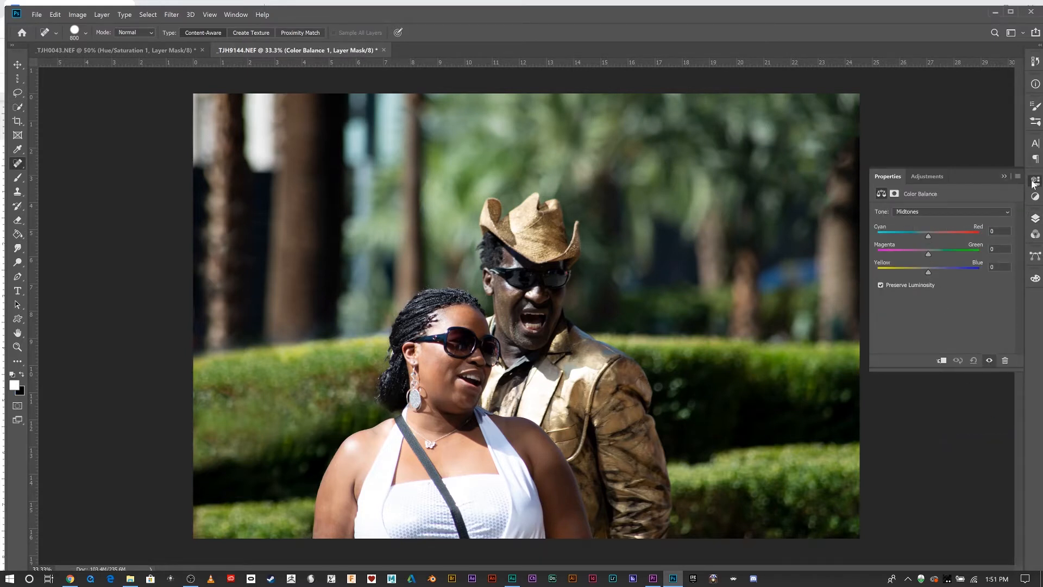
{"action": "left_click", "coordinate": [1035, 218]}
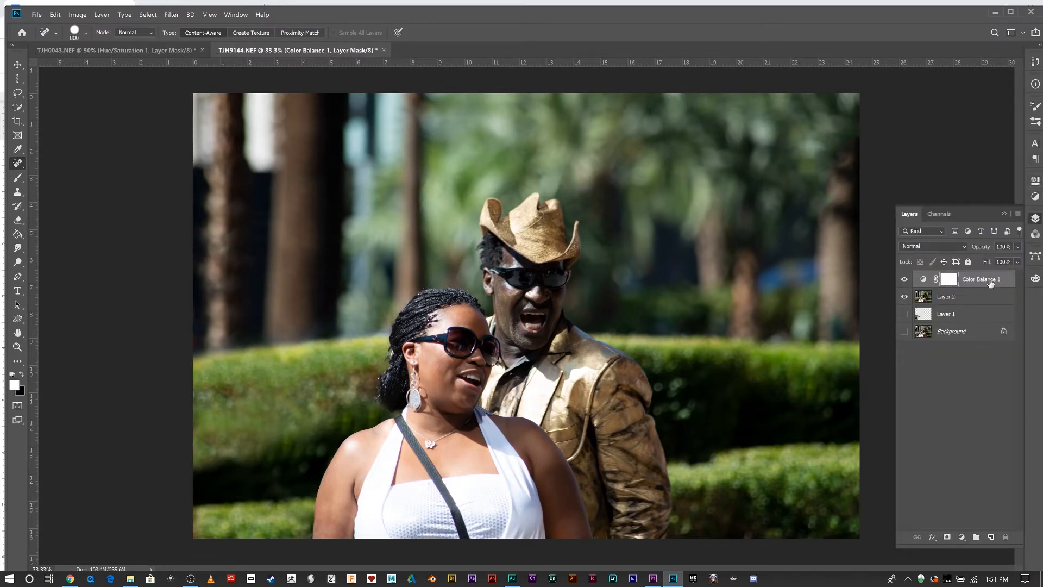
Delete the Color Balance adjustment layer and add a Hue/Saturation adjustment layer above Layer 2 instead.
{"action": "left_click_drag", "start_coordinate": [990, 283], "coordinate": [1006, 536]}
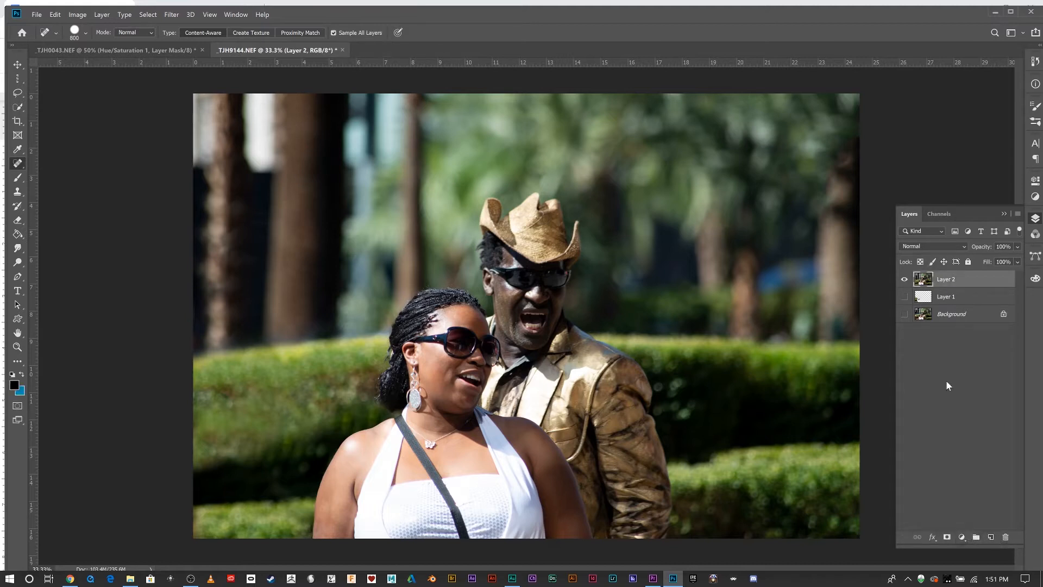
{"action": "left_click", "coordinate": [963, 537]}
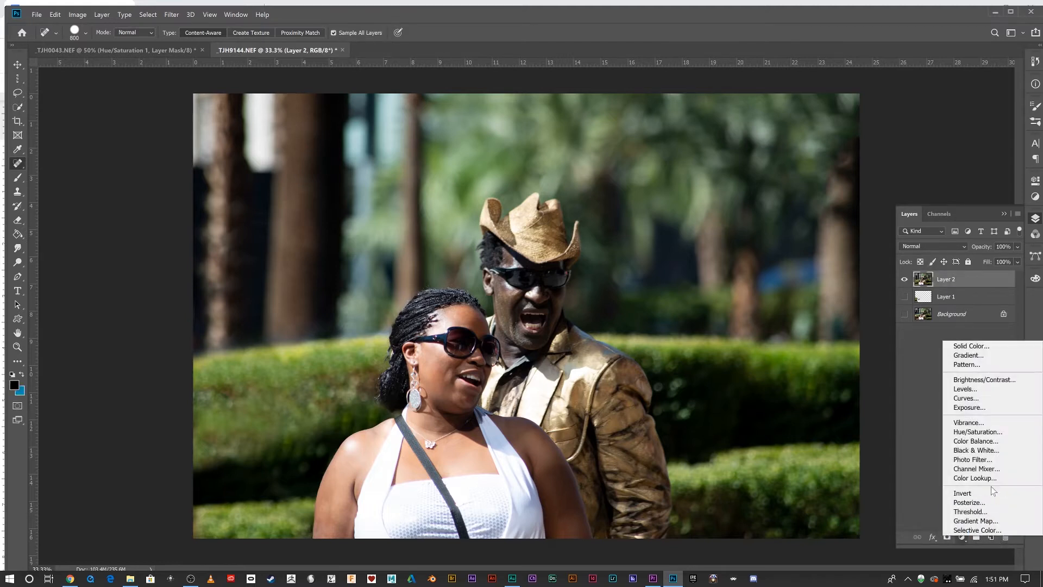
{"action": "left_click", "coordinate": [994, 430]}
Set the Hue/Saturation Blues range to hue -178 and saturation -100.
{"action": "left_click", "coordinate": [926, 227]}
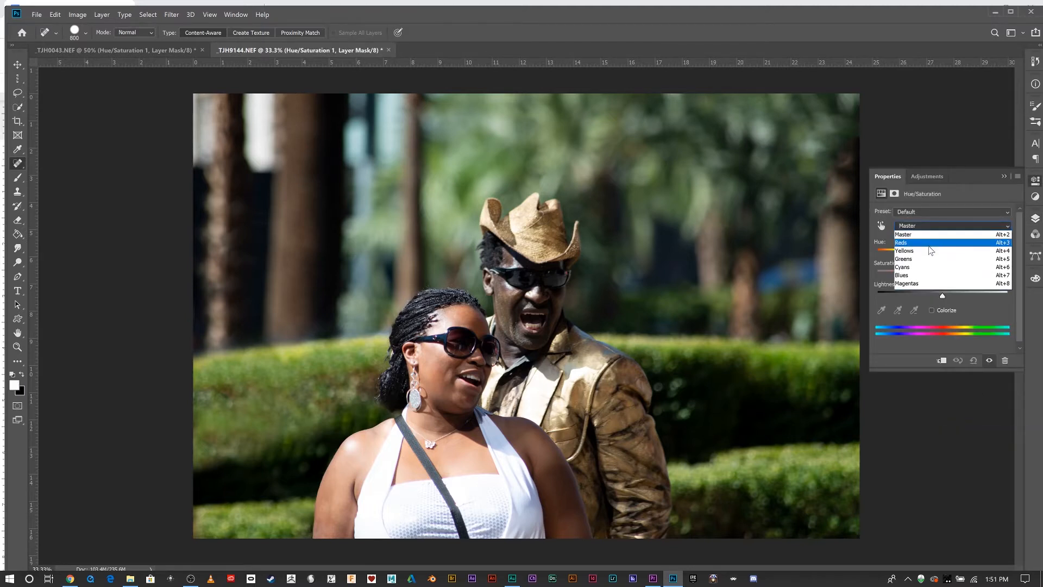
{"action": "left_click", "coordinate": [933, 276]}
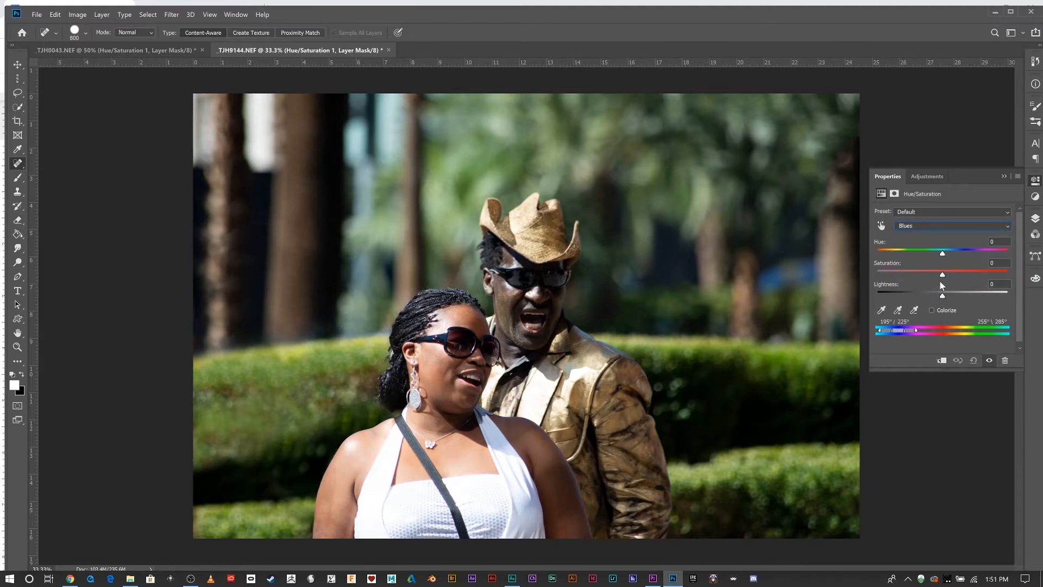
{"action": "left_click_drag", "start_coordinate": [965, 277], "coordinate": [898, 253]}
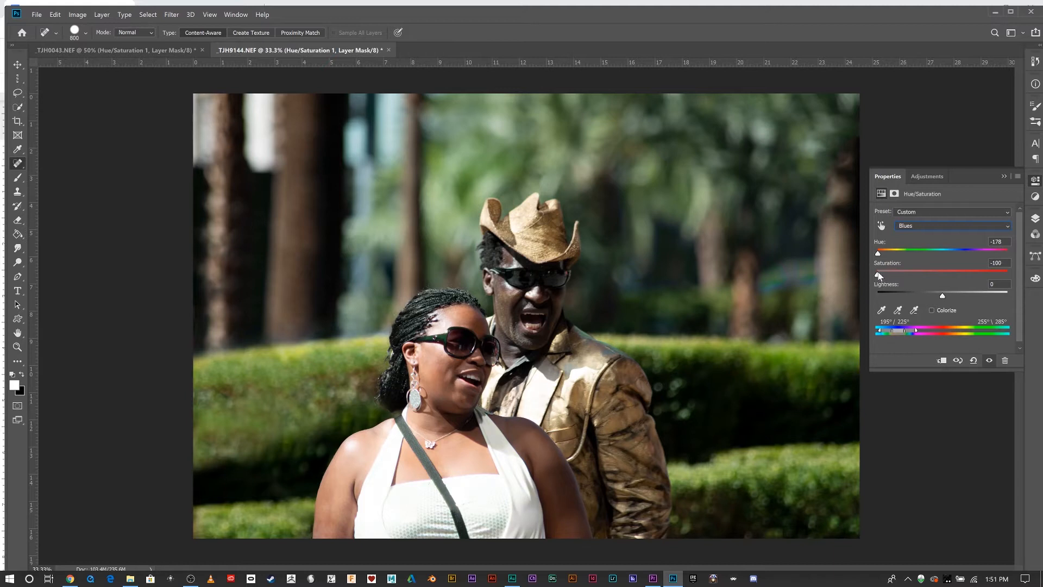
Switch the Hue/Saturation range to Cyans and lower its hue below -25.
{"action": "left_click", "coordinate": [914, 228]}
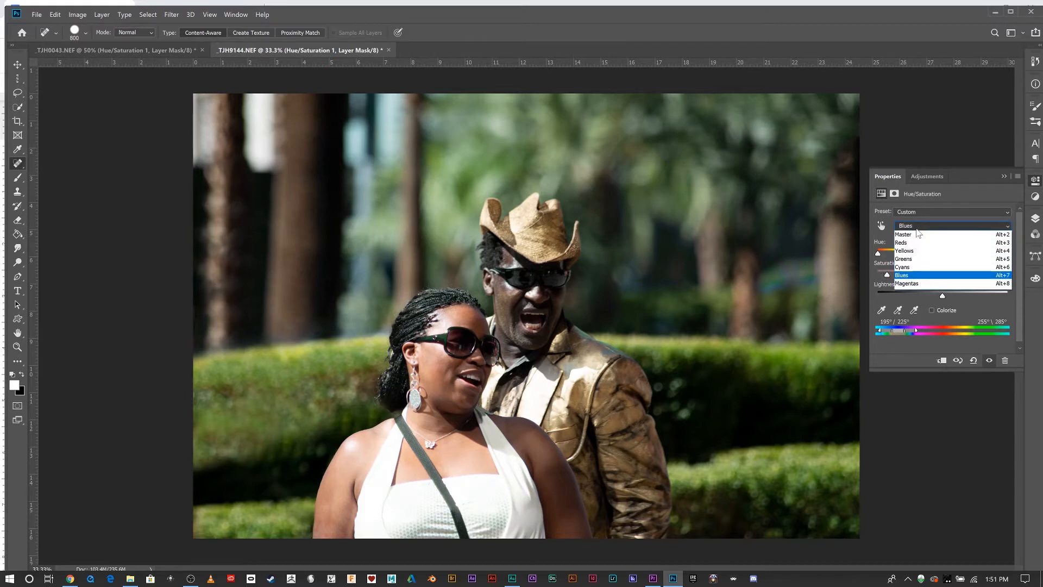
{"action": "left_click", "coordinate": [924, 266]}
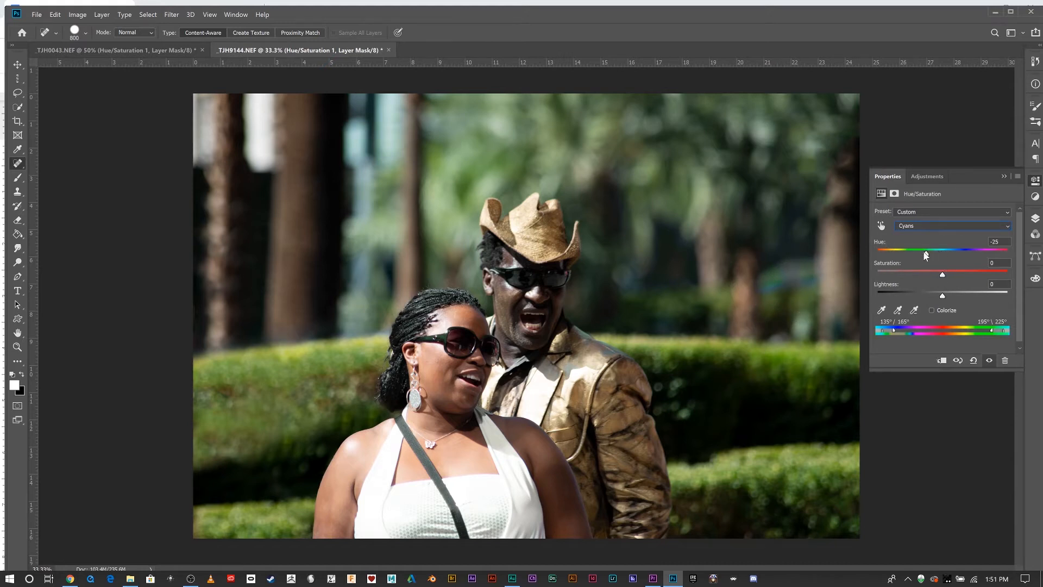
{"action": "left_click_drag", "start_coordinate": [902, 253], "coordinate": [889, 253]}
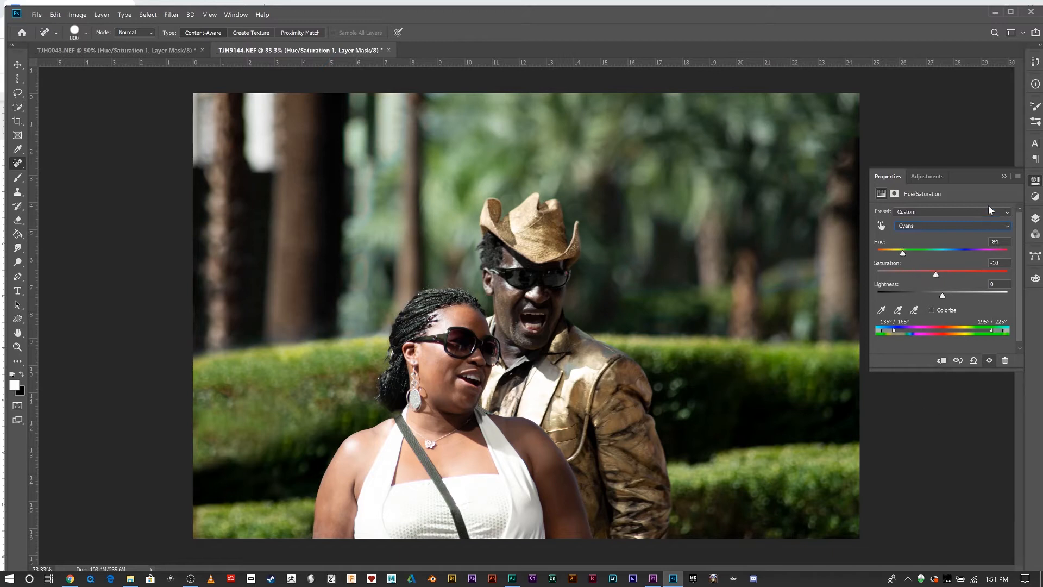
Invert the Hue/Saturation layer's mask repeatedly to compare the photo with and without the colour change.
{"action": "left_click", "coordinate": [1004, 176]}
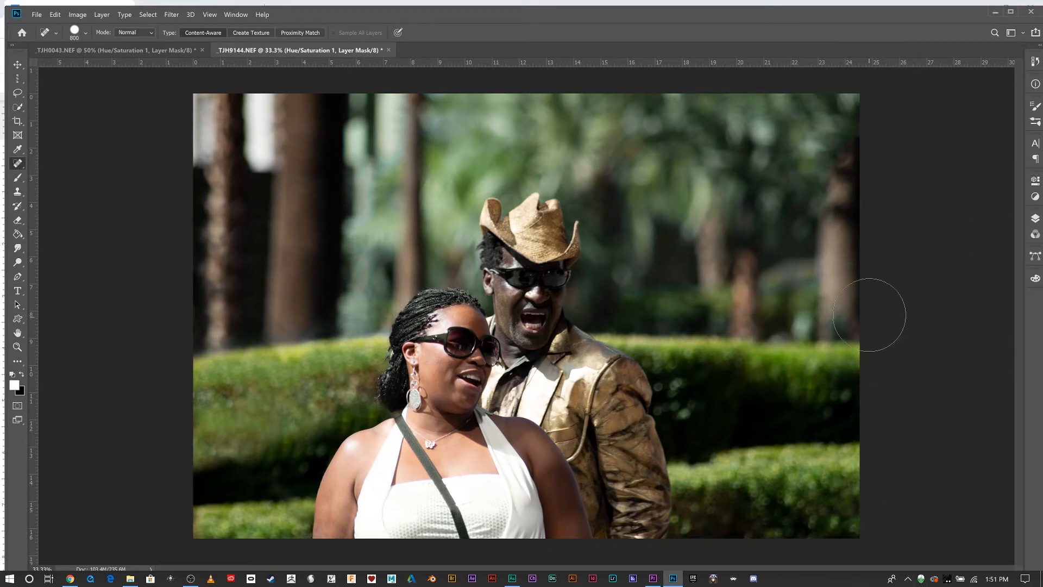
{"action": "left_click", "coordinate": [1036, 219]}
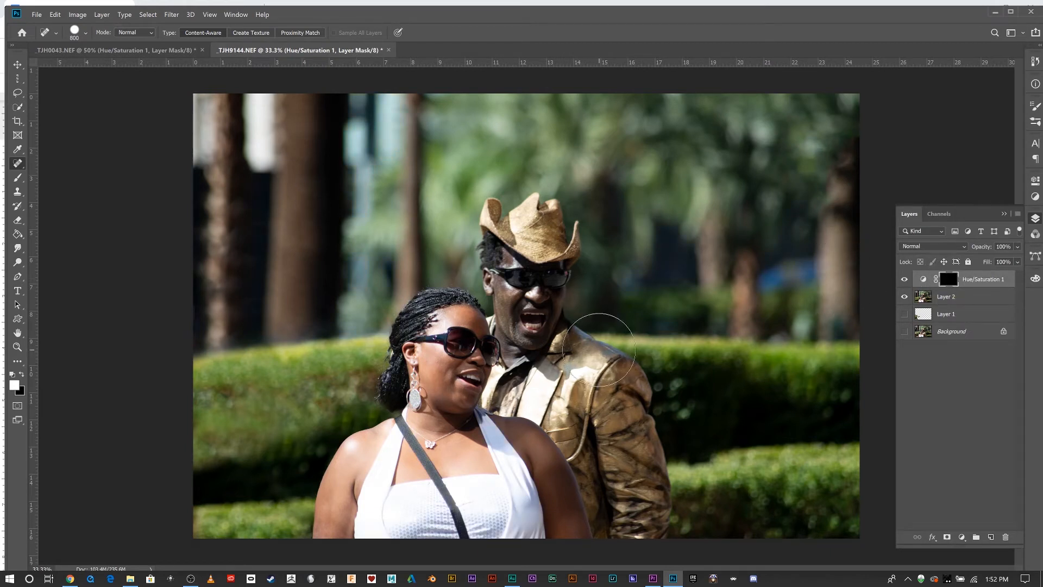
{"action": "key", "text": "bracketleft"}
{"action": "key", "text": "bracketleft"}
{"action": "key", "text": "bracketleft"}
{"action": "key", "text": "ctrl+i"}
{"action": "key", "text": "ctrl+i"}
{"action": "key", "text": "ctrl+i"}
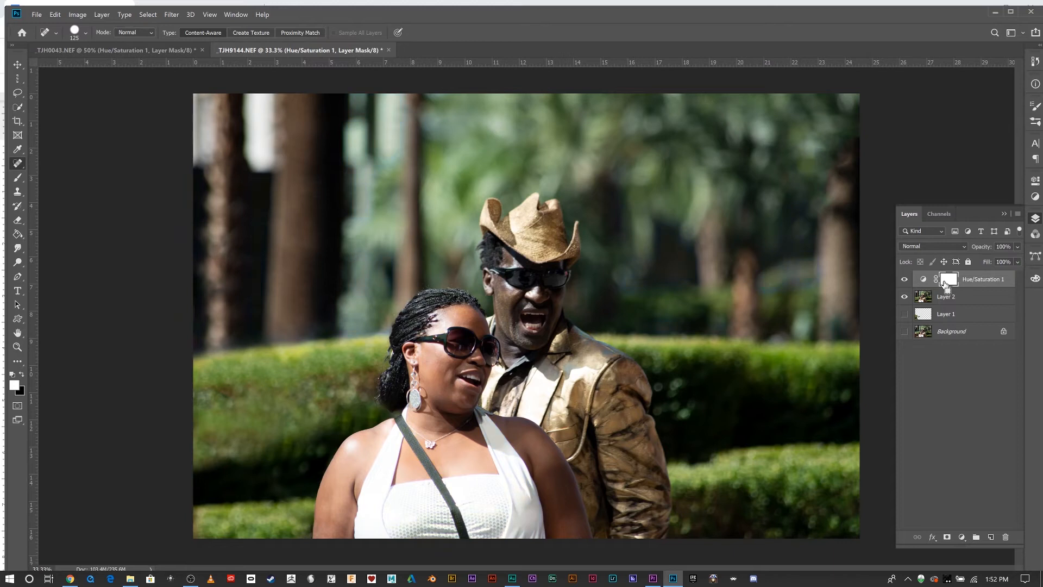
{"action": "key", "text": "ctrl+i"}
{"action": "key", "text": "ctrl+i"}
{"action": "key", "text": "ctrl+i"}
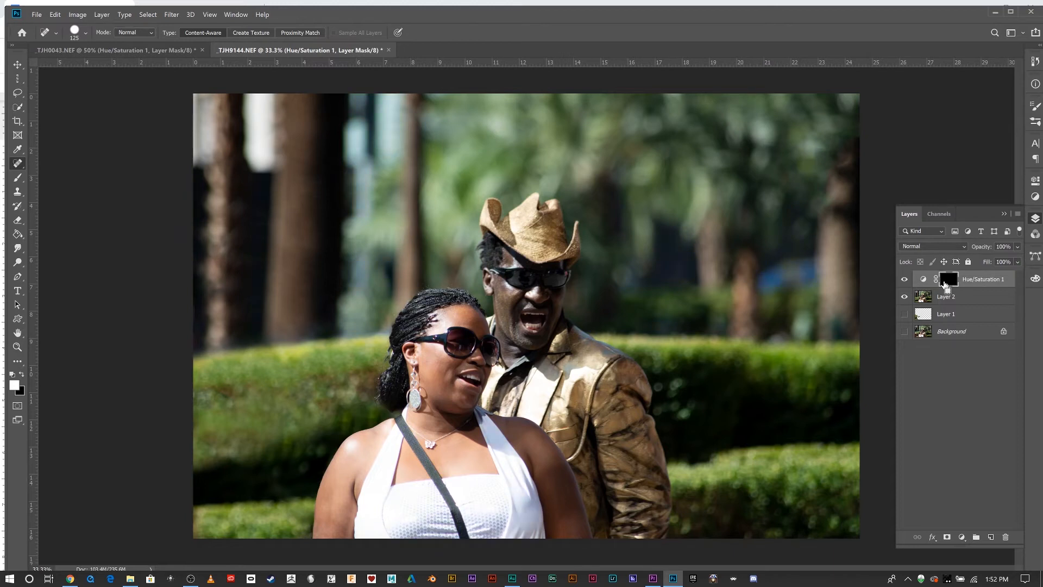
{"action": "key", "text": "ctrl+i"}
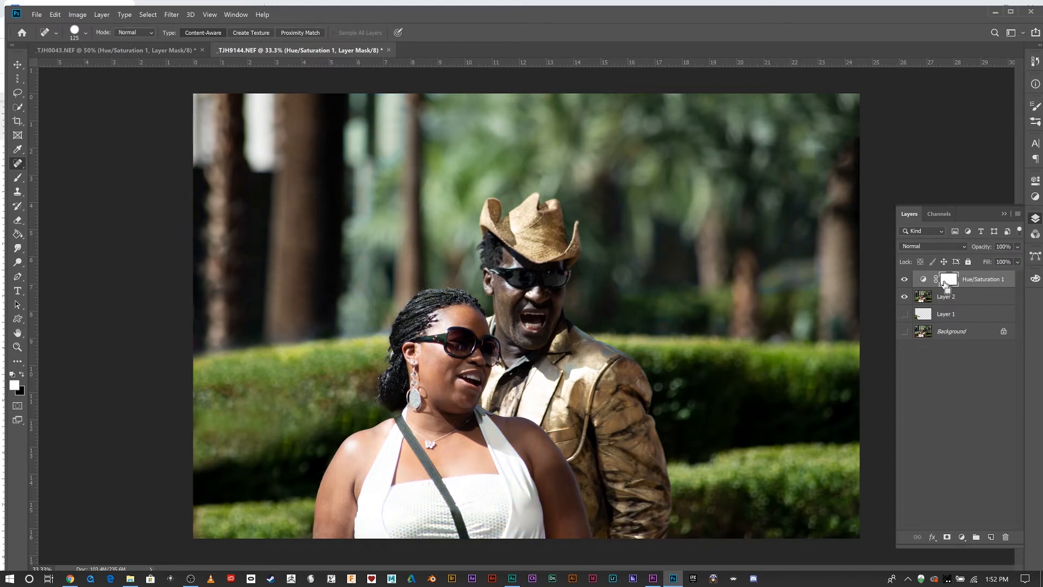
{"action": "key", "text": "ctrl+i"}
{"action": "key", "text": "ctrl+i"}
{"action": "key", "text": "ctrl+i"}
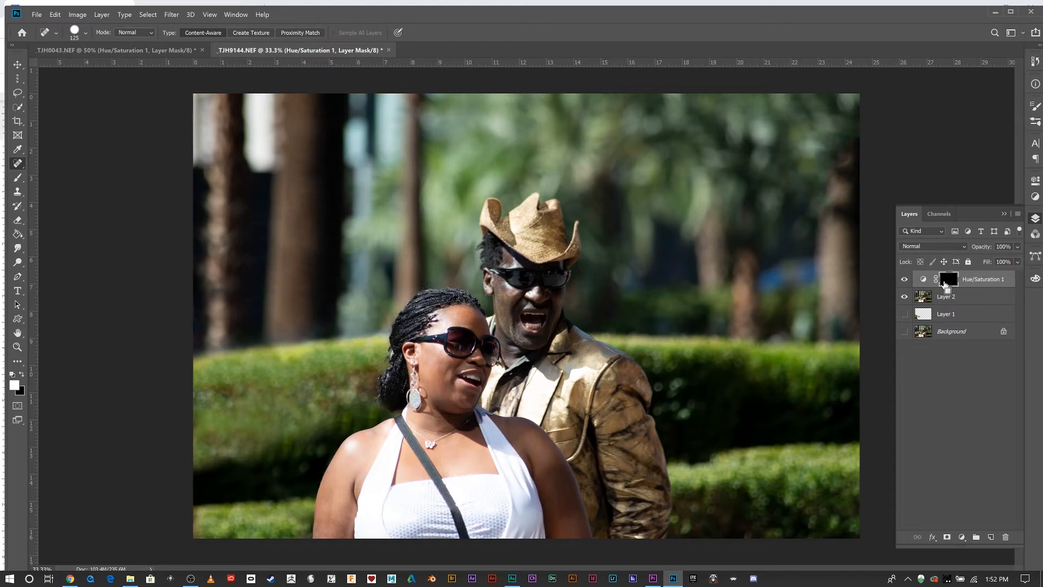
{"action": "key", "text": "ctrl+i"}
{"action": "key", "text": "ctrl+i"}
{"action": "key", "text": "ctrl+i"}
Crop the photo to a landscape 4:5 (8:10) ratio around the two people, trimming the left and top edges.
{"action": "left_click", "coordinate": [17, 121]}
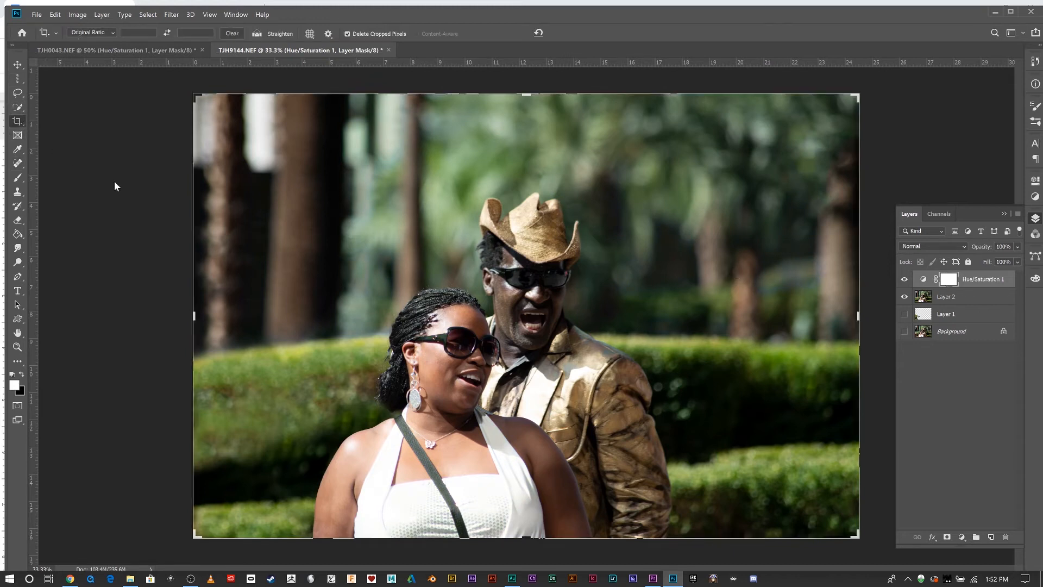
{"action": "left_click", "coordinate": [110, 34]}
{"action": "left_click", "coordinate": [93, 81]}
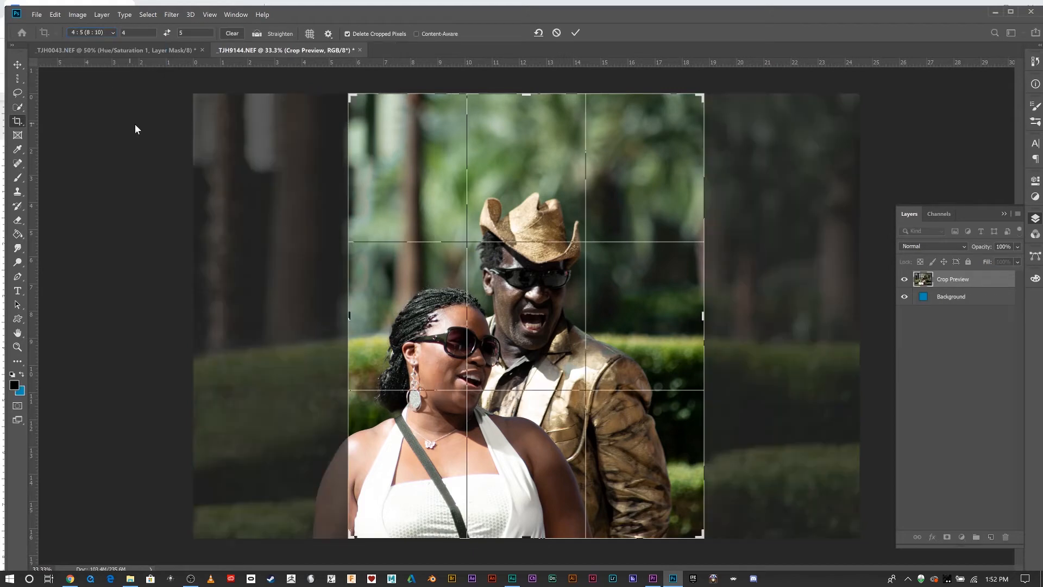
{"action": "left_click", "coordinate": [167, 32]}
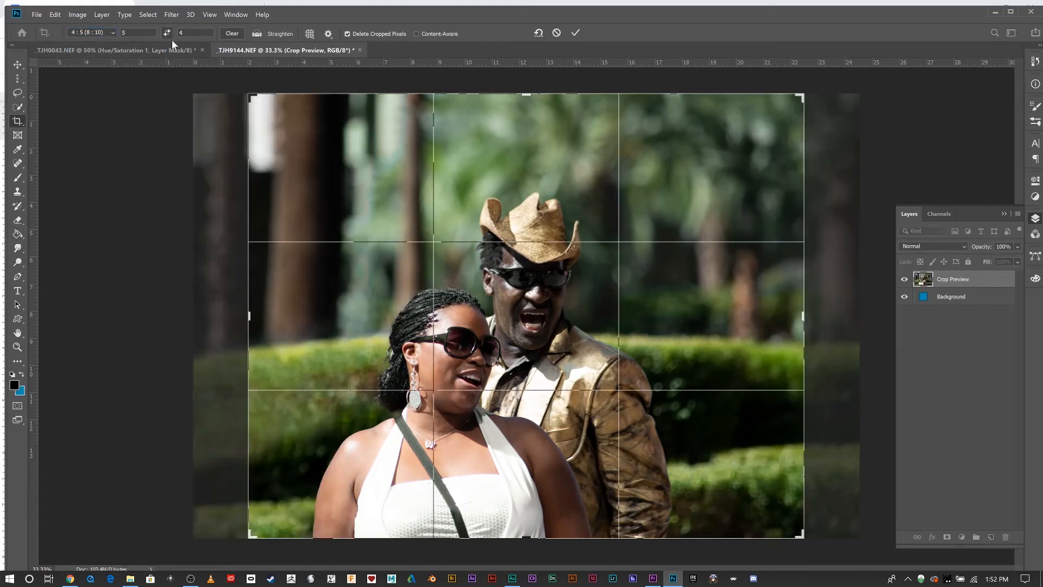
{"action": "left_click_drag", "start_coordinate": [251, 96], "coordinate": [270, 109]}
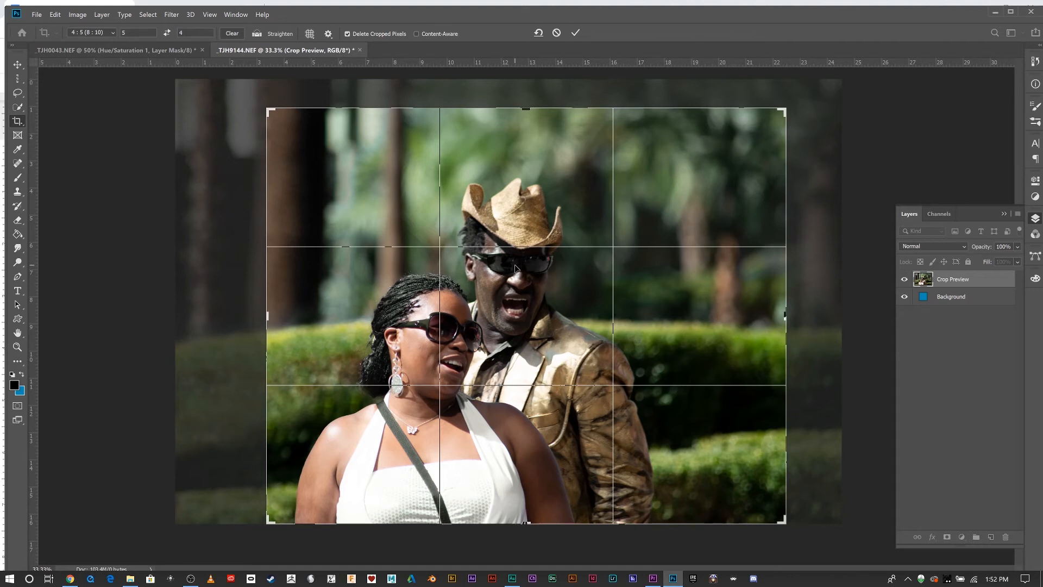
{"action": "left_click_drag", "start_coordinate": [267, 112], "coordinate": [286, 124]}
{"action": "left_click_drag", "start_coordinate": [323, 200], "coordinate": [356, 215]}
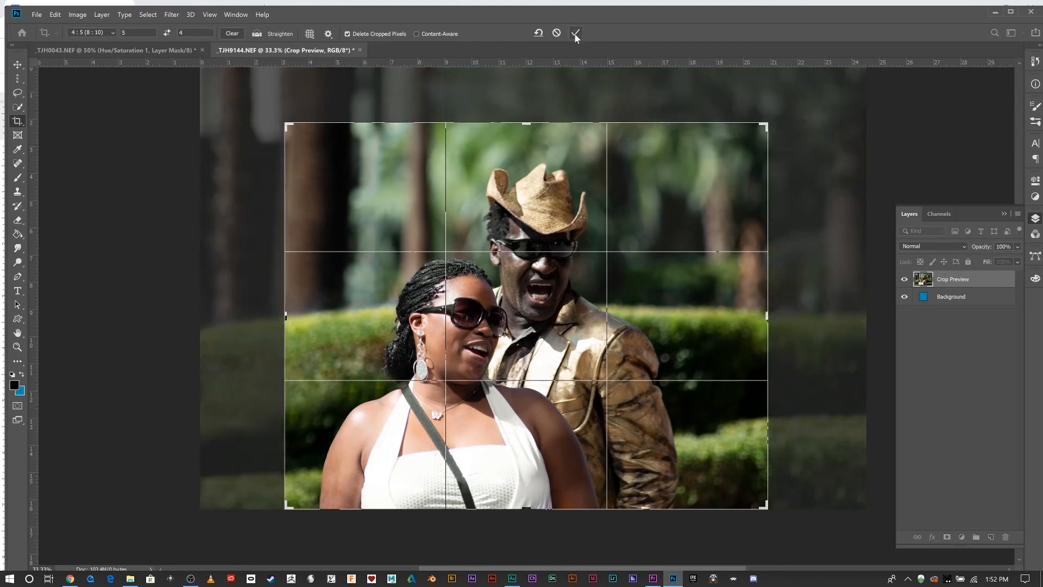
{"action": "left_click", "coordinate": [575, 32]}
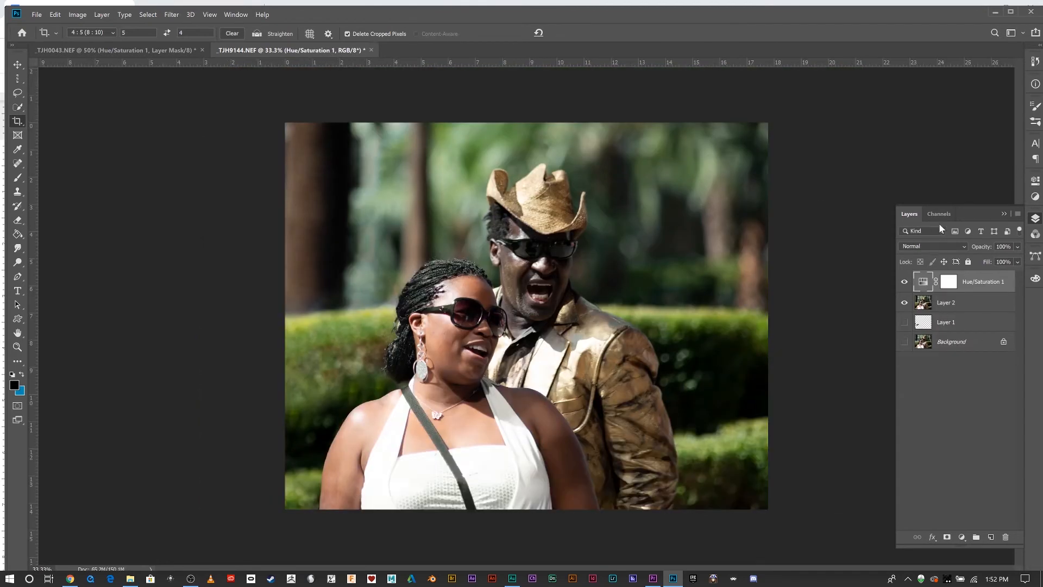
Hide the rulers and cycle through screen modes to view the edited photo.
{"action": "left_click", "coordinate": [949, 159]}
{"action": "key", "text": "ctrl+r"}
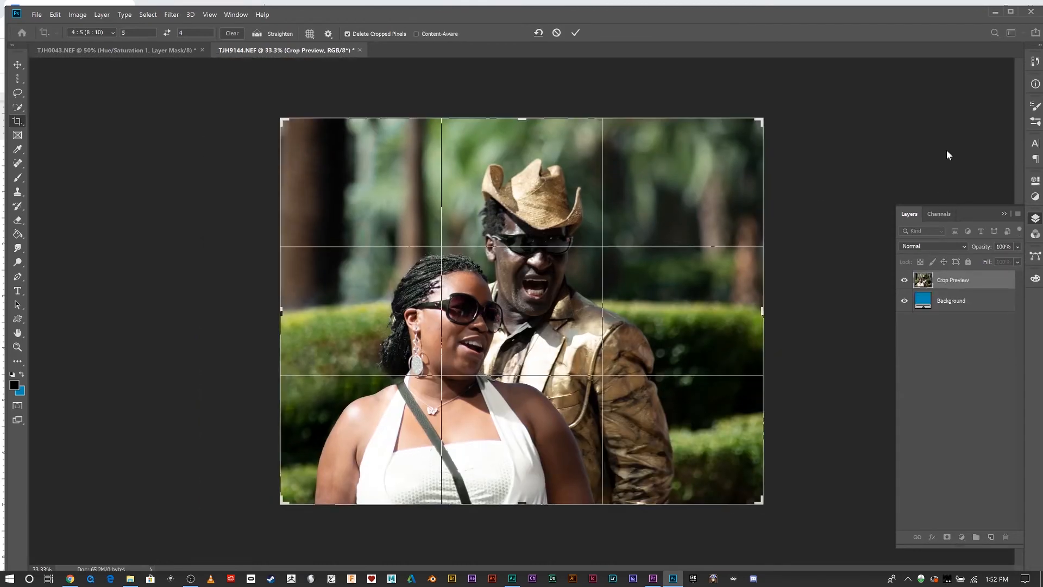
{"action": "left_click", "coordinate": [17, 64]}
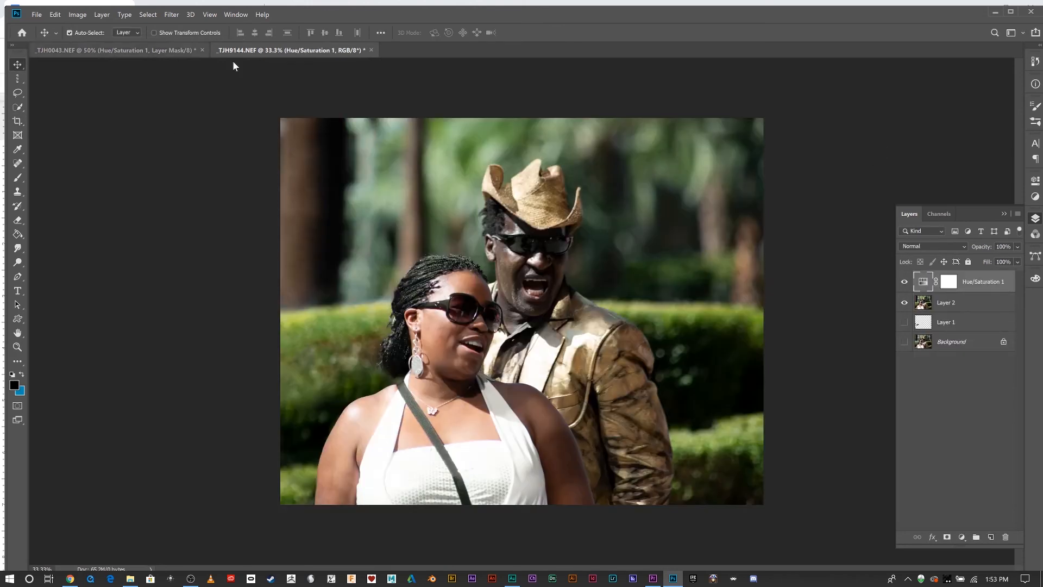
{"action": "key", "text": "f"}
{"action": "key", "text": "f"}
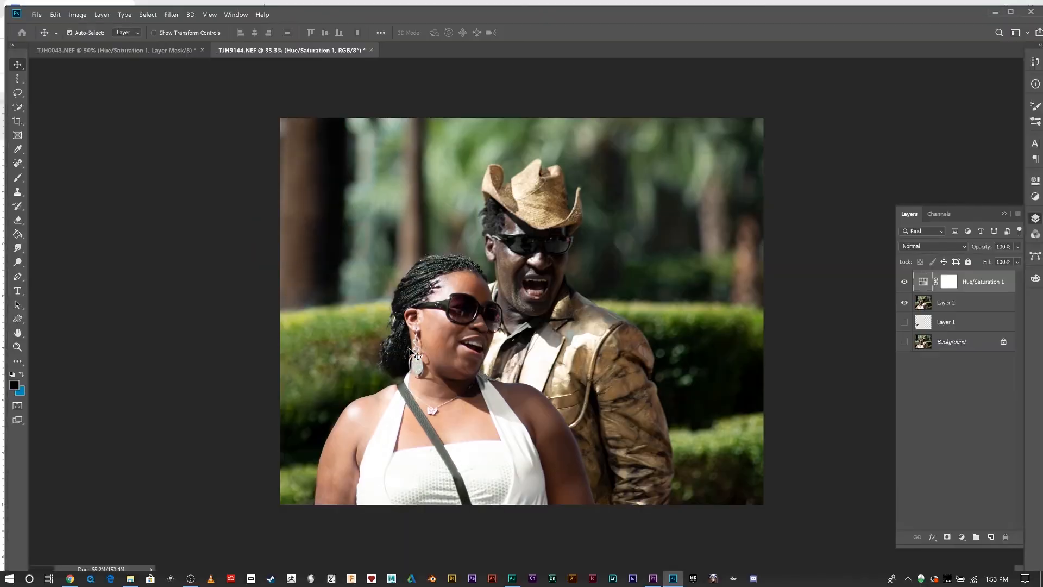
{"action": "key", "text": "f"}
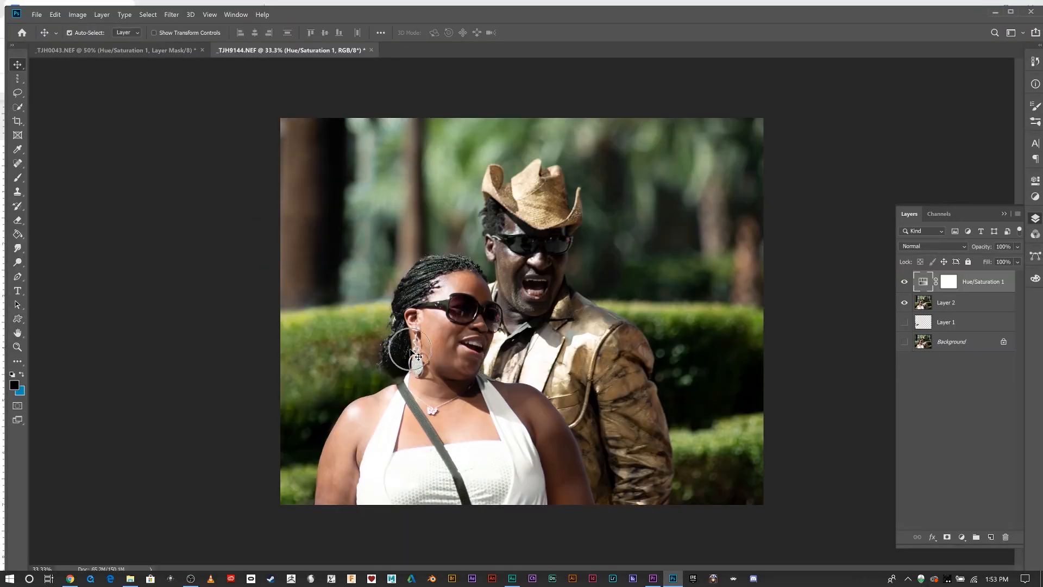
{"action": "key", "text": "f"}
{"action": "key", "text": "f"}
{"action": "key", "text": "f"}
{"action": "key", "text": "ctrl+plus"}
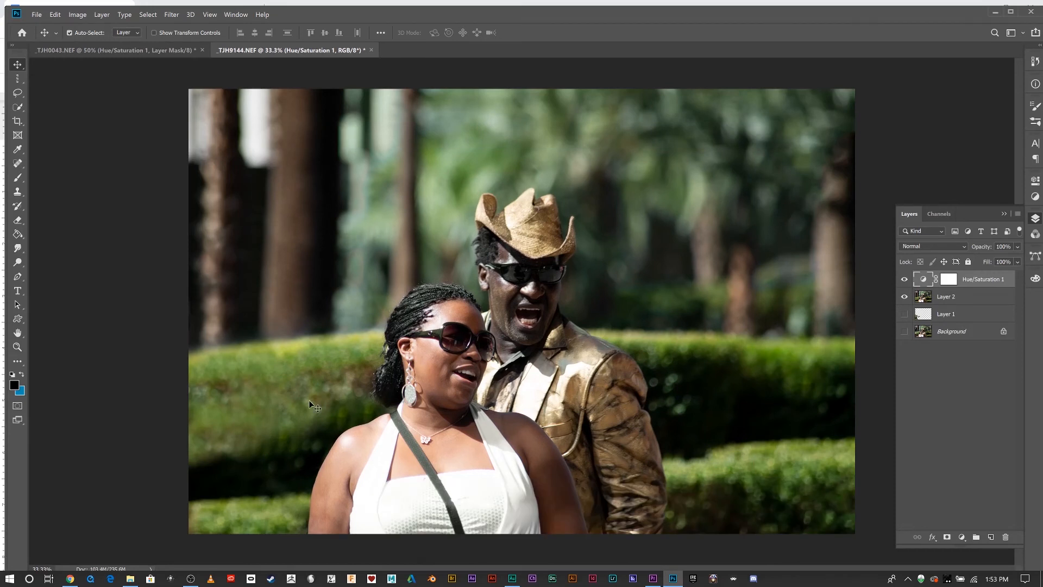